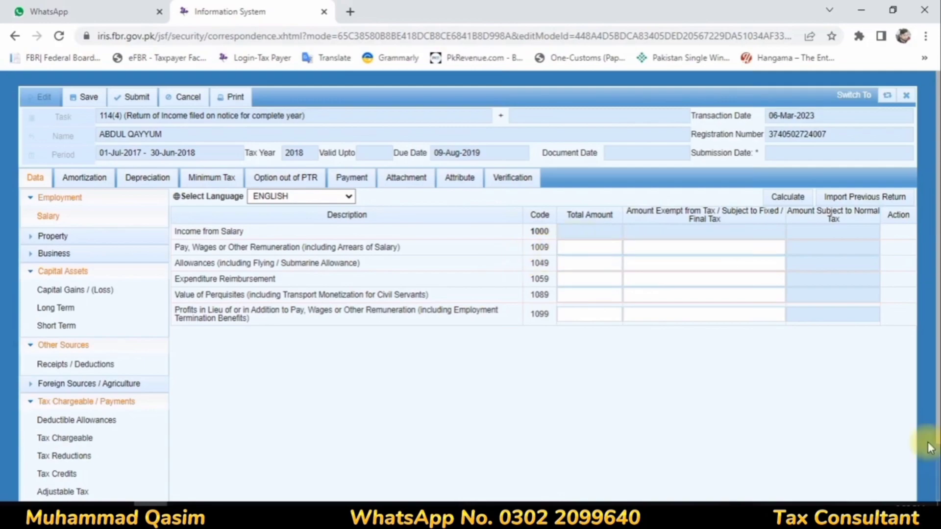
# Enter salary of 428,000 under code 1009 with 28,531 exempt, and recalculate totals.
pyautogui.click(880, 510)
pyautogui.click(603, 248)
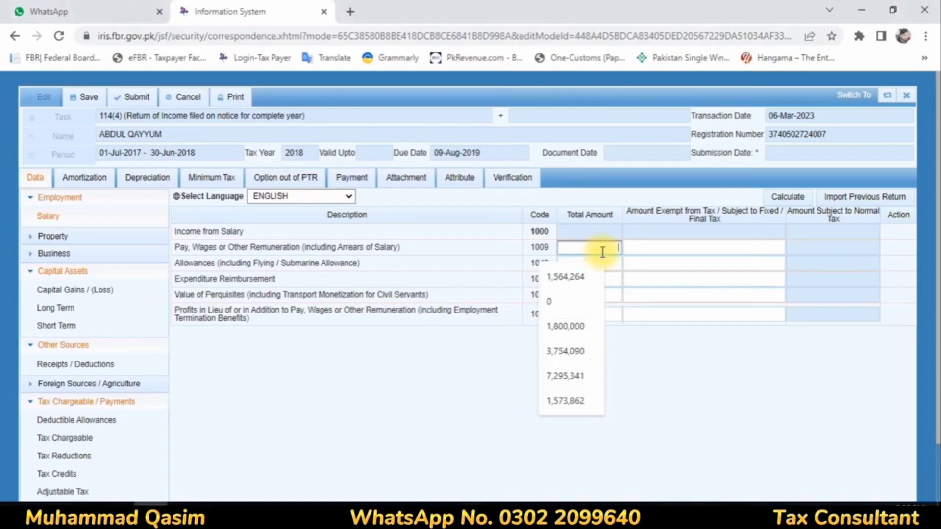
pyautogui.write('3')
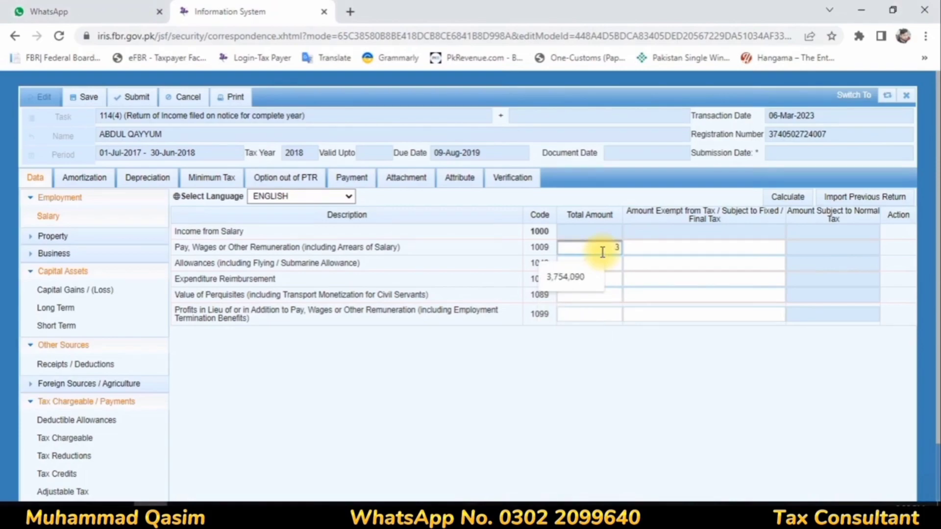
pyautogui.write('42800')
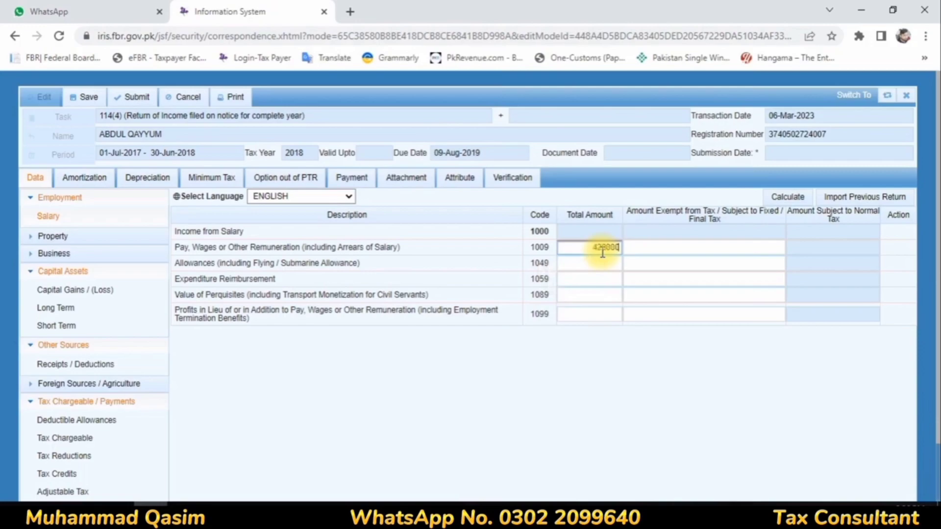
pyautogui.click(665, 248)
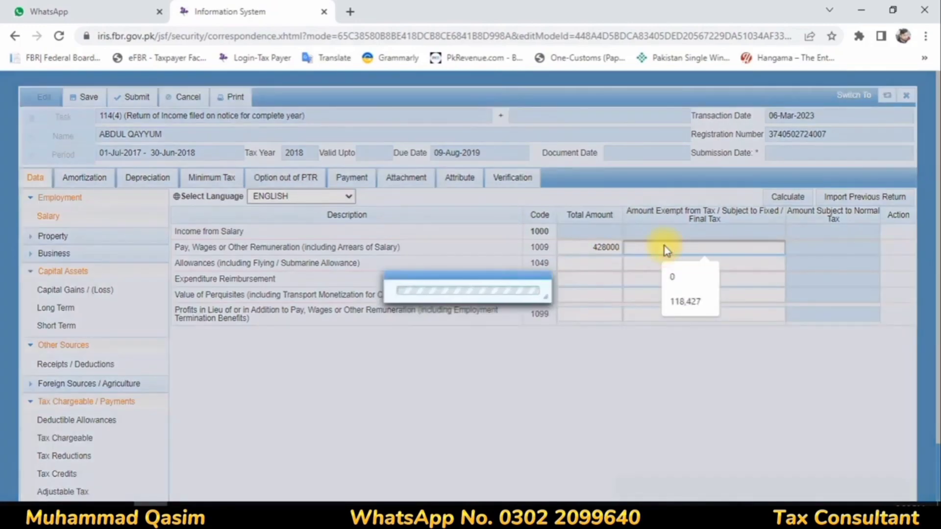
pyautogui.write('28,5')
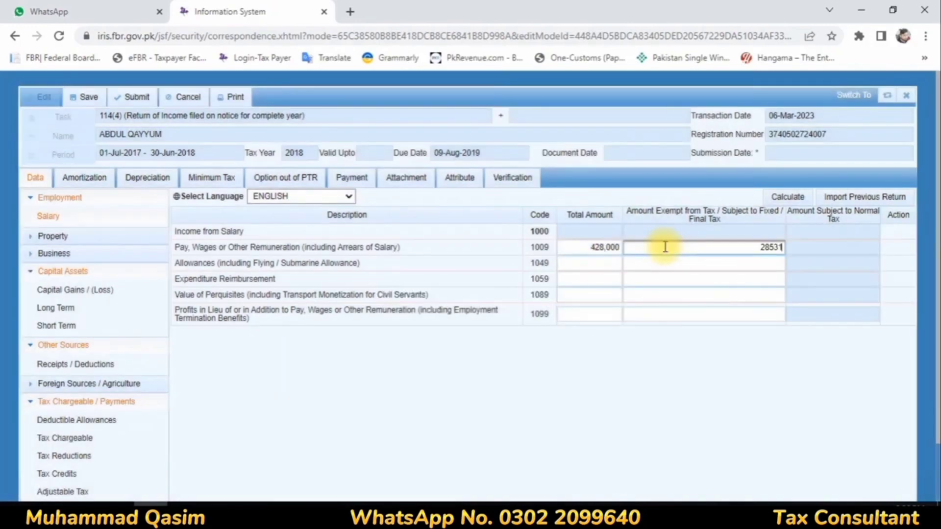
pyautogui.write('31')
pyautogui.click(796, 200)
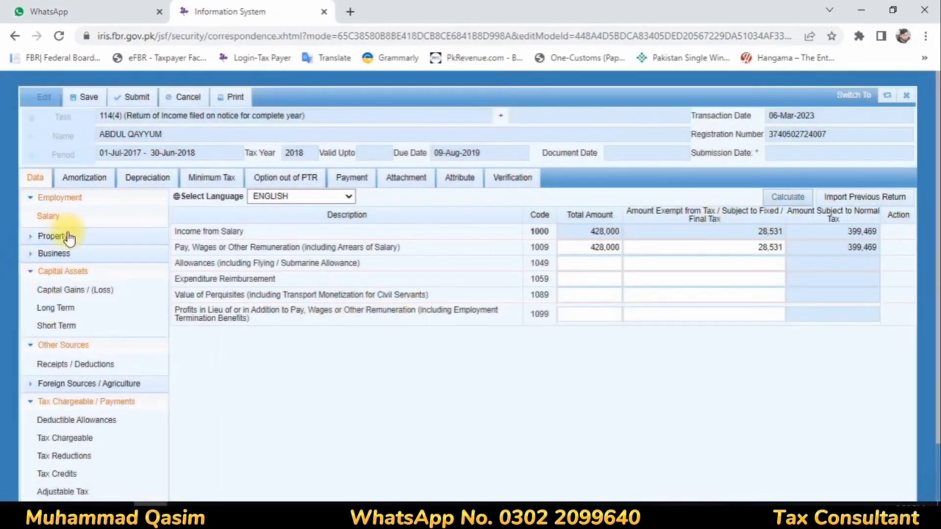
# Enter 118,427 as both total and exempt profit on debt under code 5003, then recalculate.
pyautogui.click(64, 364)
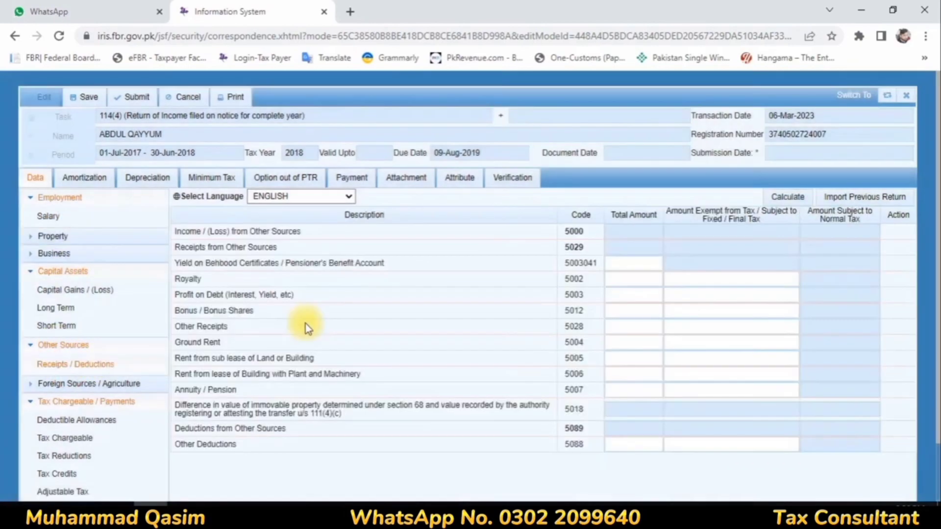
pyautogui.click(634, 292)
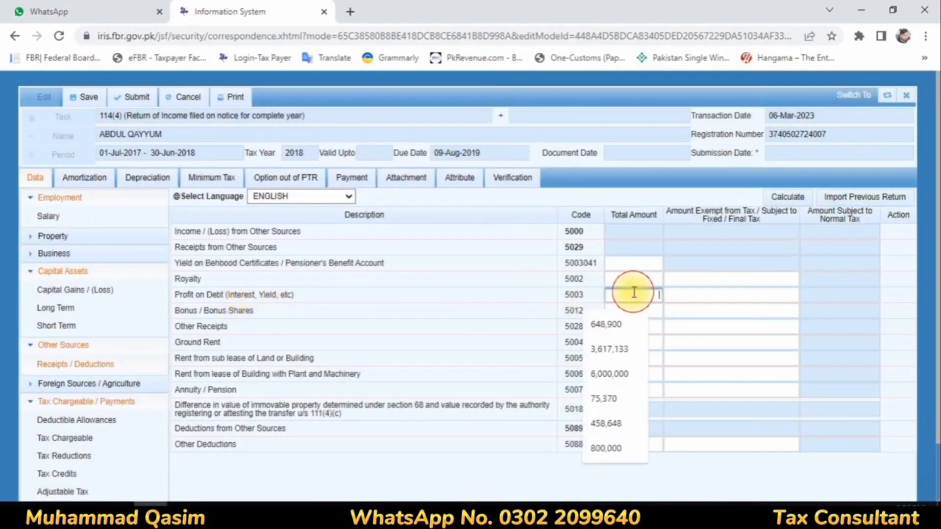
pyautogui.write('118,')
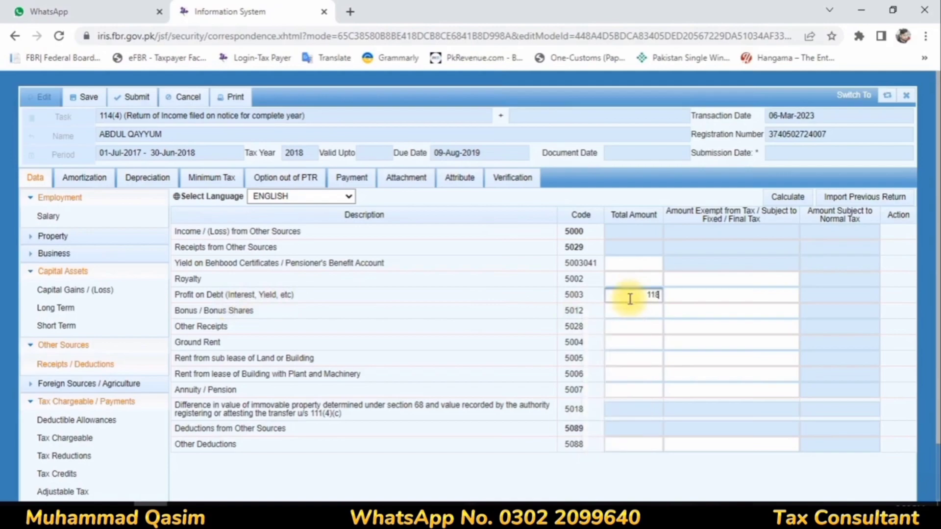
pyautogui.write('427')
pyautogui.click(741, 296)
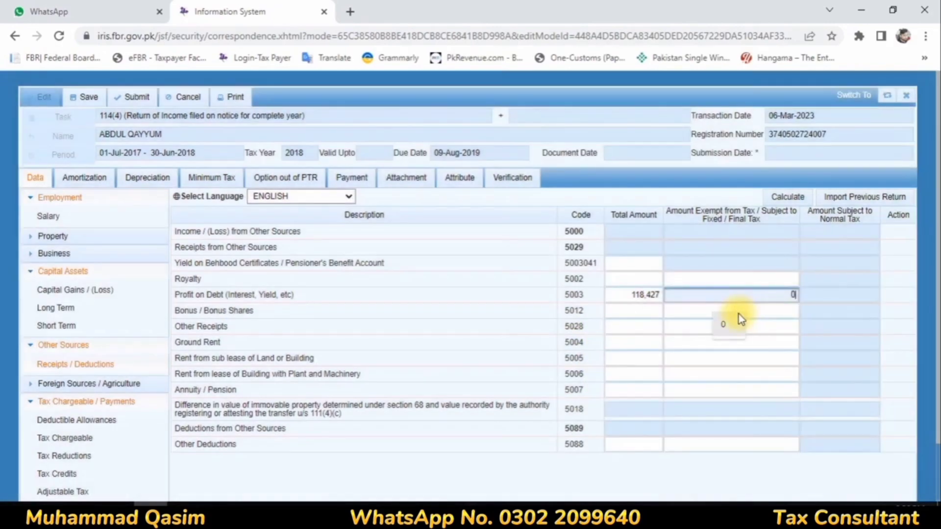
pyautogui.write('118')
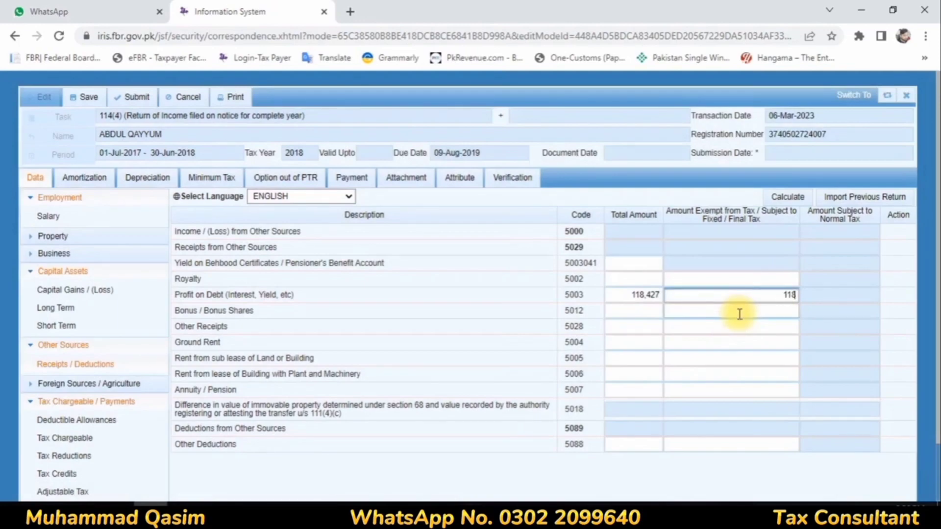
pyautogui.write(',427')
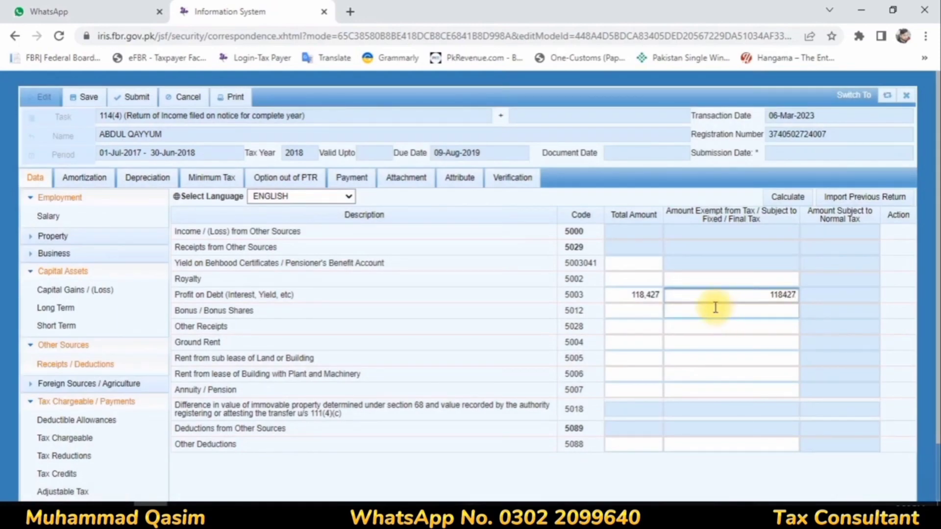
pyautogui.click(789, 197)
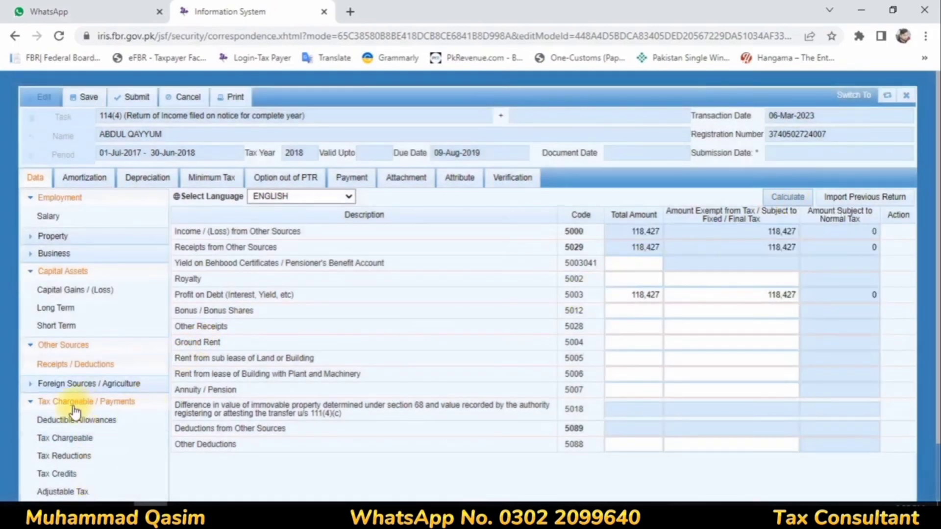
# Add a Bank – Profit entry under Profit on debt u/s 7B in the final tax schedule.
pyautogui.click(30, 272)
pyautogui.click(32, 198)
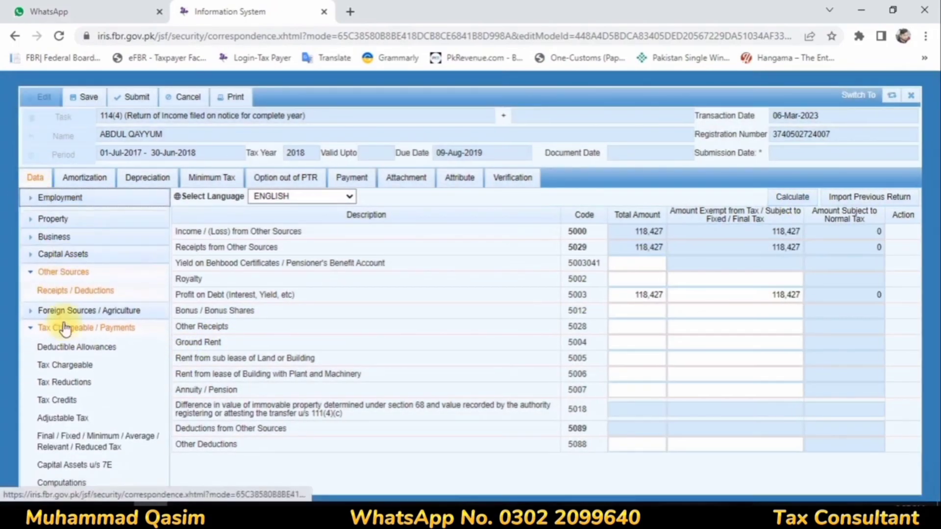
pyautogui.click(122, 430)
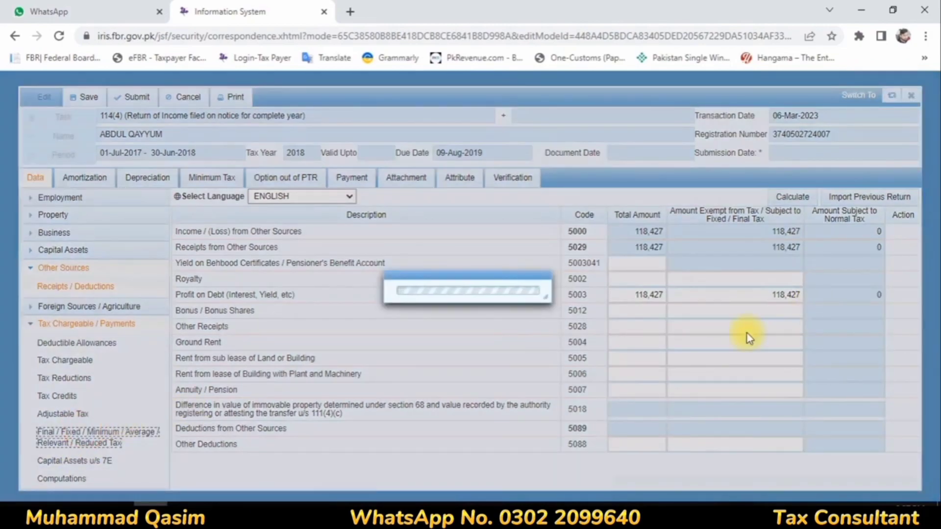
pyautogui.scroll(-10, 686, 280)
pyautogui.scroll(-10, 695, 286)
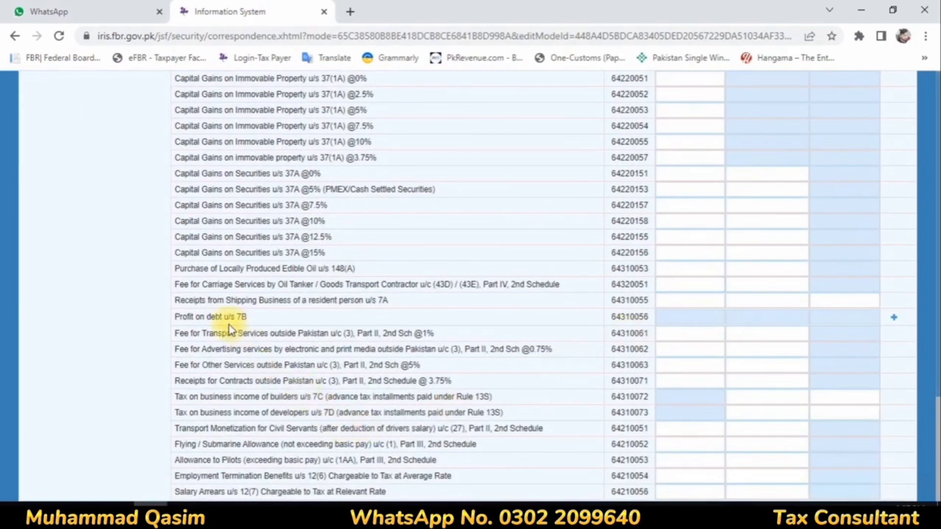
pyautogui.click(895, 318)
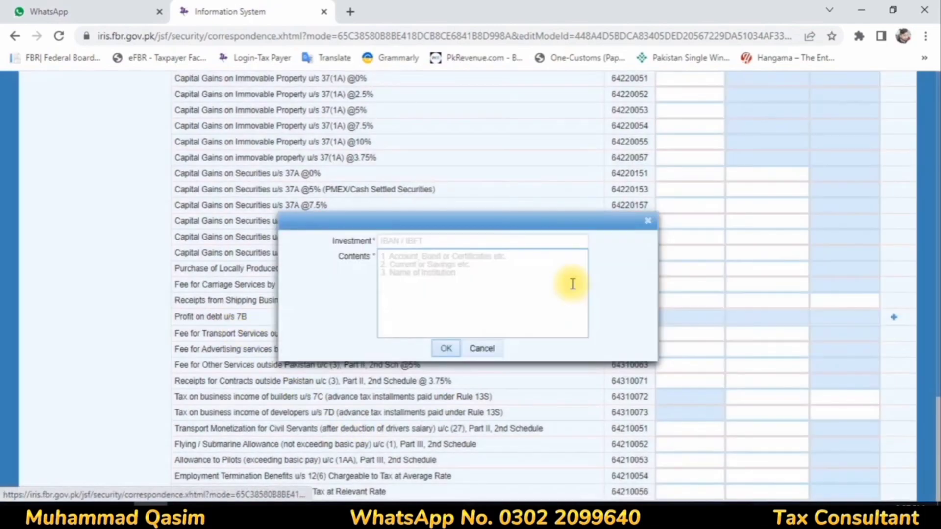
pyautogui.click(422, 242)
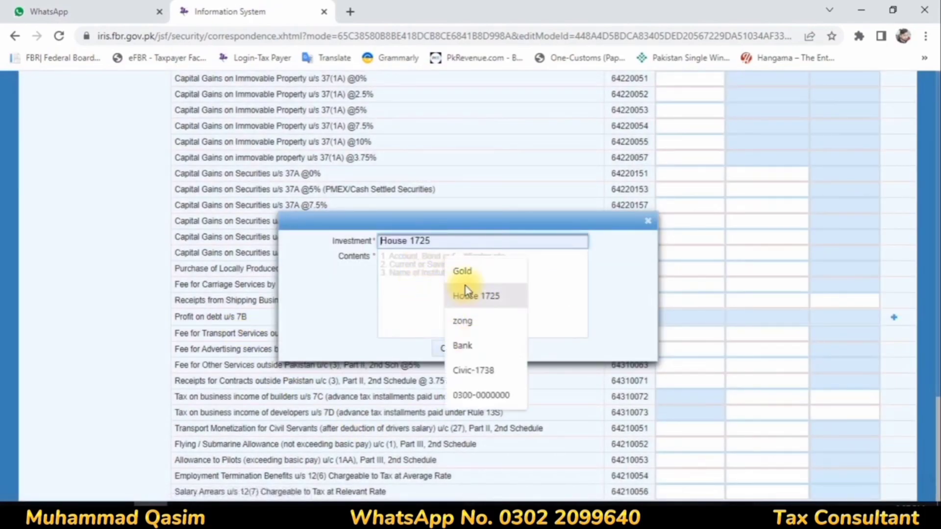
pyautogui.click(468, 349)
pyautogui.click(426, 272)
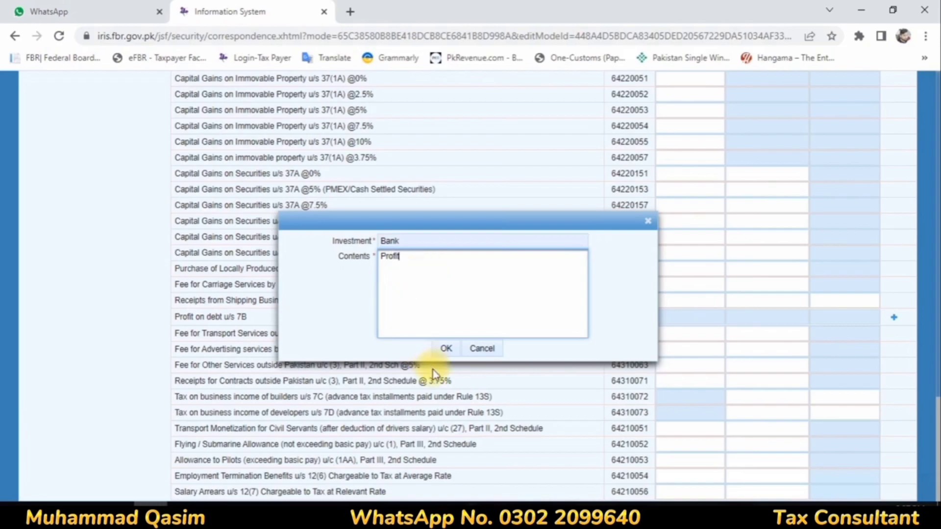
pyautogui.click(446, 349)
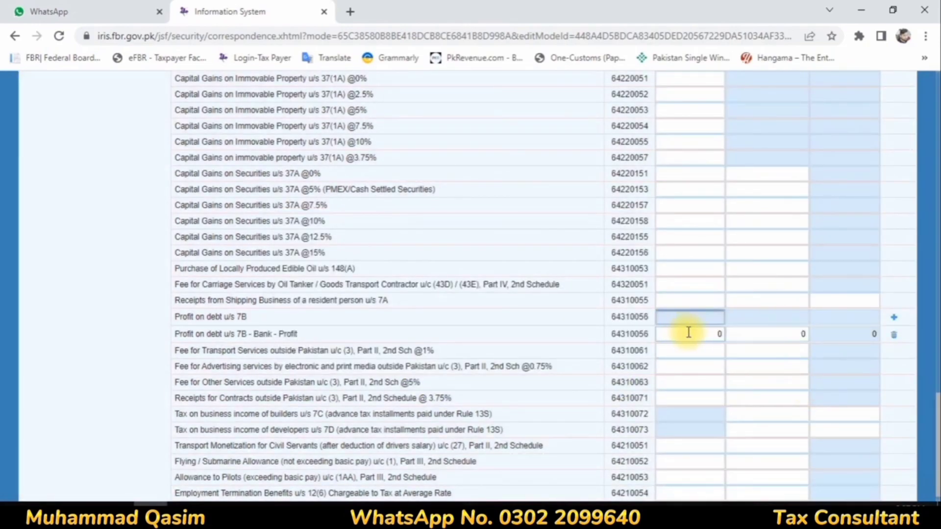
# Enter bank profit receipts of 118,427 and tax deducted of 11,843.
pyautogui.click(688, 334)
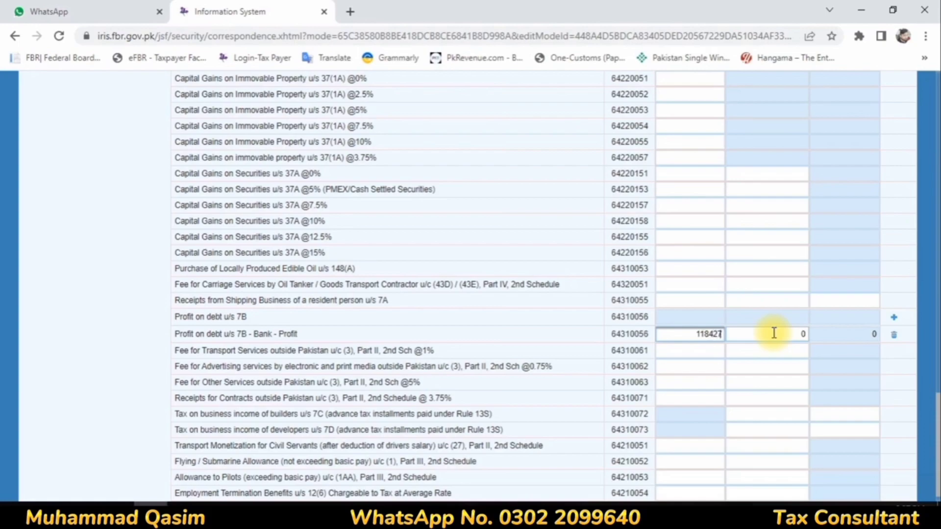
pyautogui.click(804, 333)
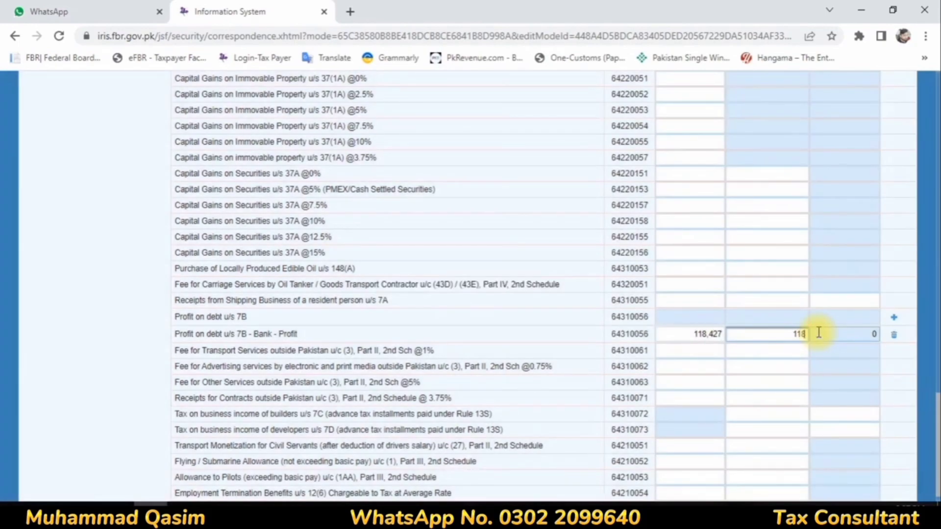
pyautogui.write('11843')
pyautogui.click(779, 365)
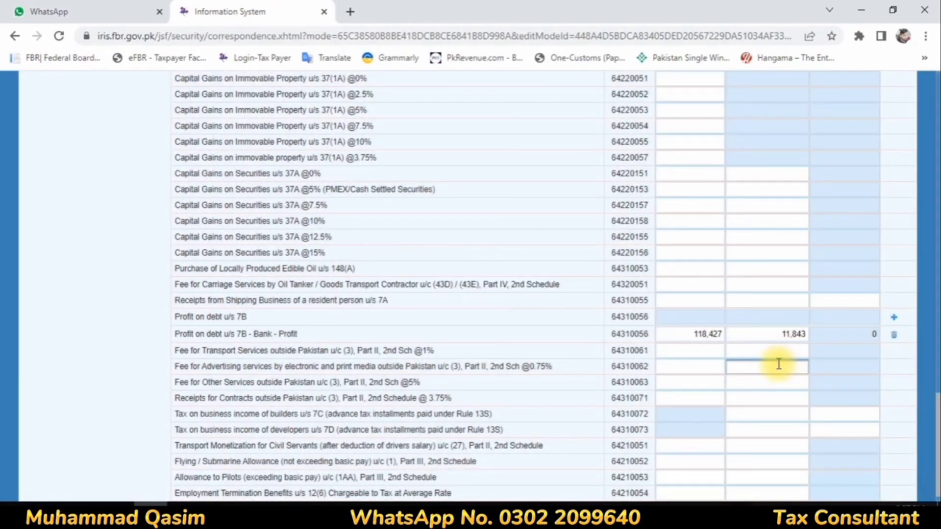
pyautogui.scroll(15, 776, 336)
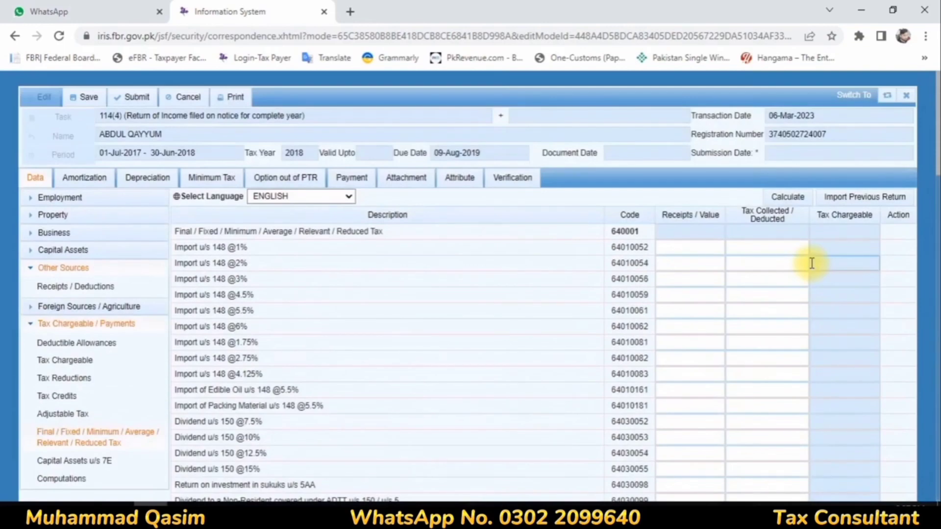
# Recalculate, check computations (399,469 taxable income, 11,843 tax chargeable), and close the return form.
pyautogui.click(788, 196)
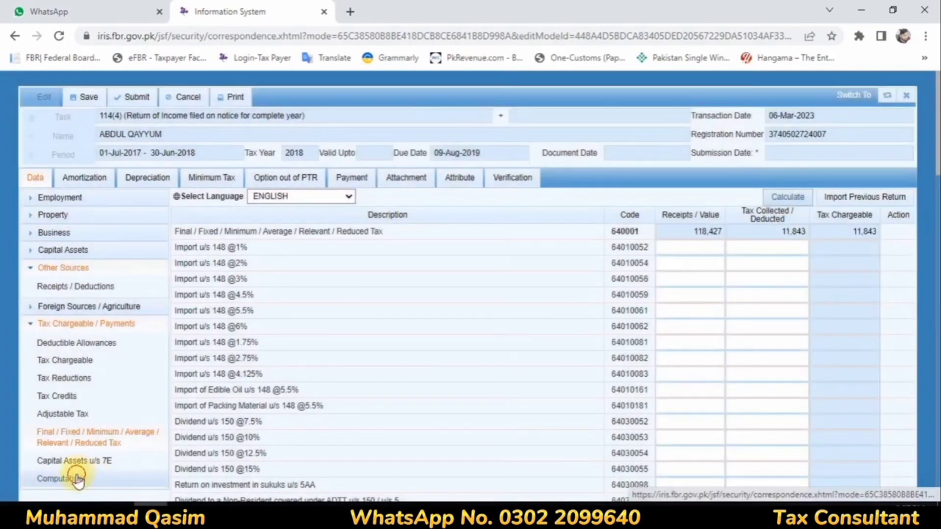
pyautogui.click(96, 480)
pyautogui.scroll(-4, 478, 270)
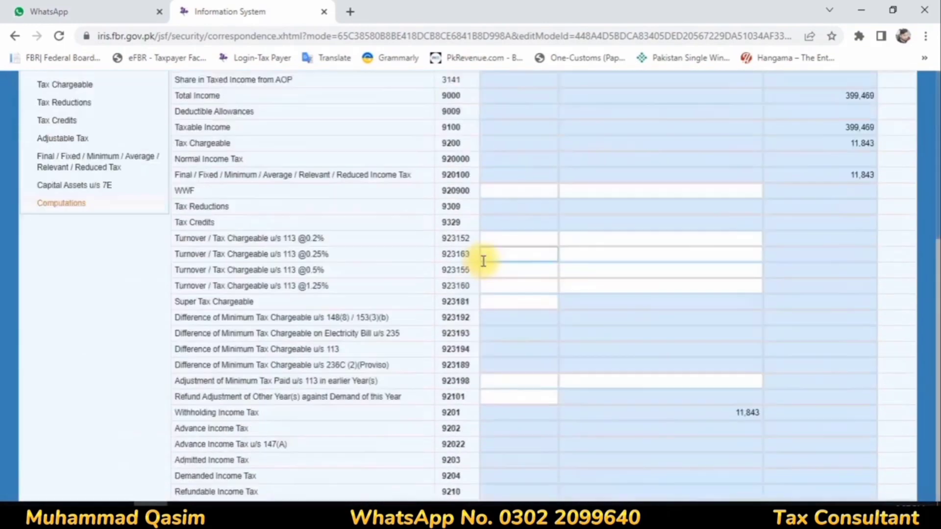
pyautogui.scroll(5, 830, 267)
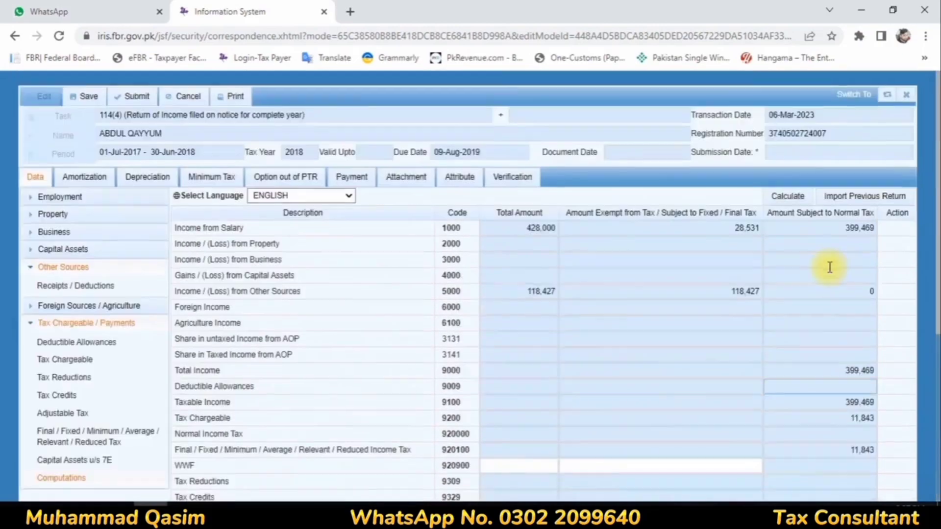
pyautogui.click(906, 95)
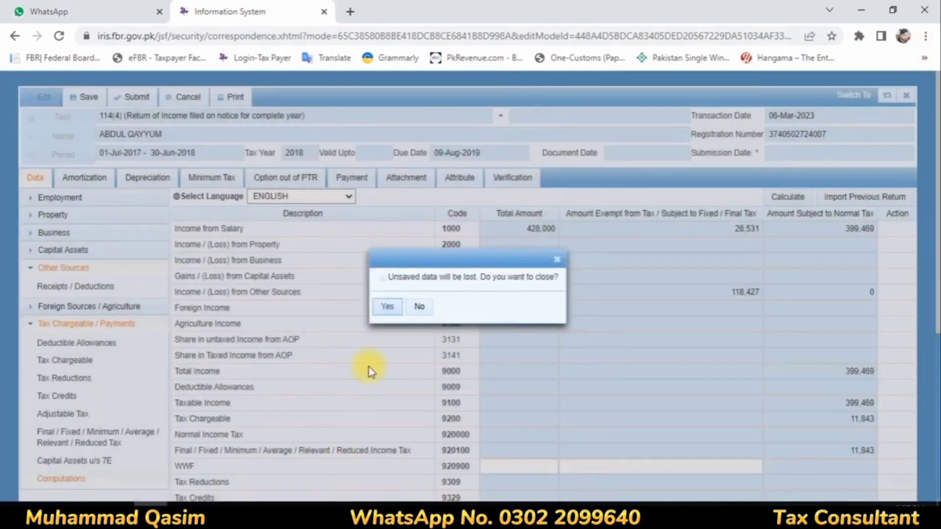
pyautogui.click(383, 306)
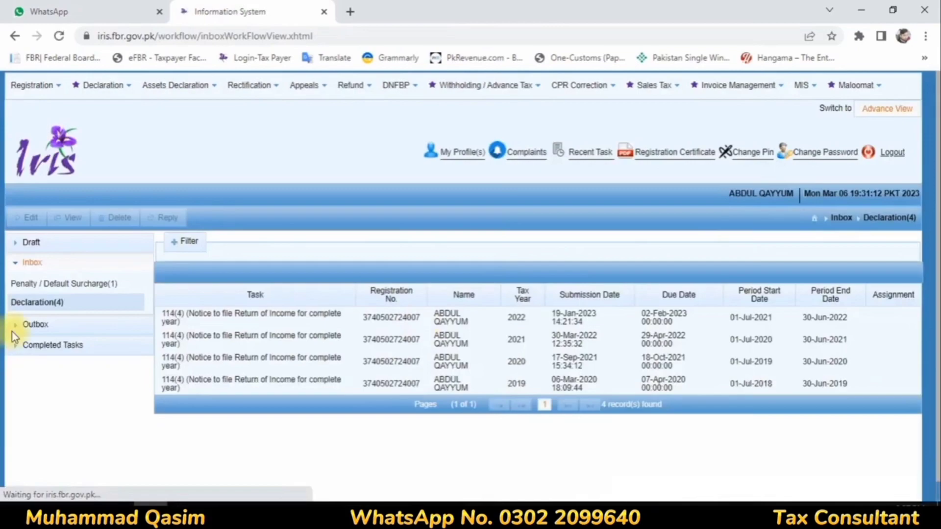
# Start a 116(2) wealth statement for the 01-Jul-2017 to 30-Jun-2018 period, tax year 2018.
pyautogui.click(98, 86)
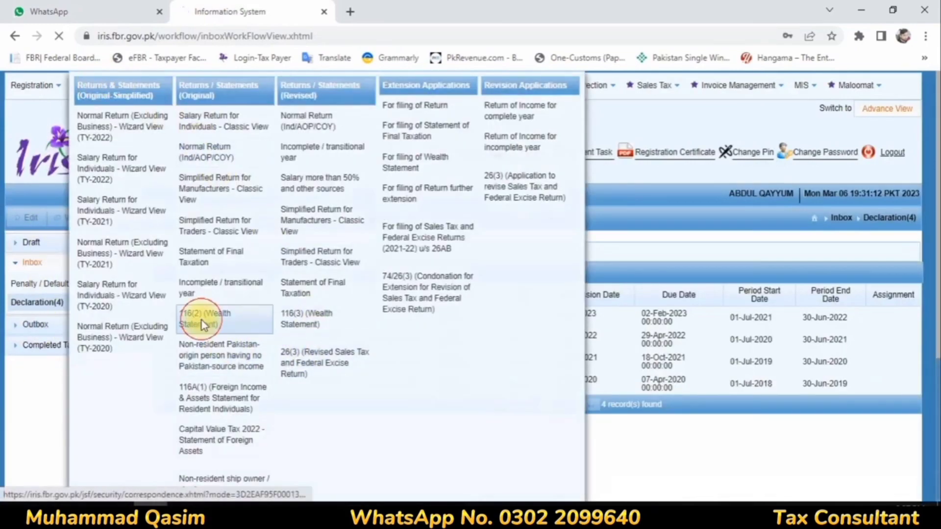
pyautogui.click(205, 320)
pyautogui.click(81, 162)
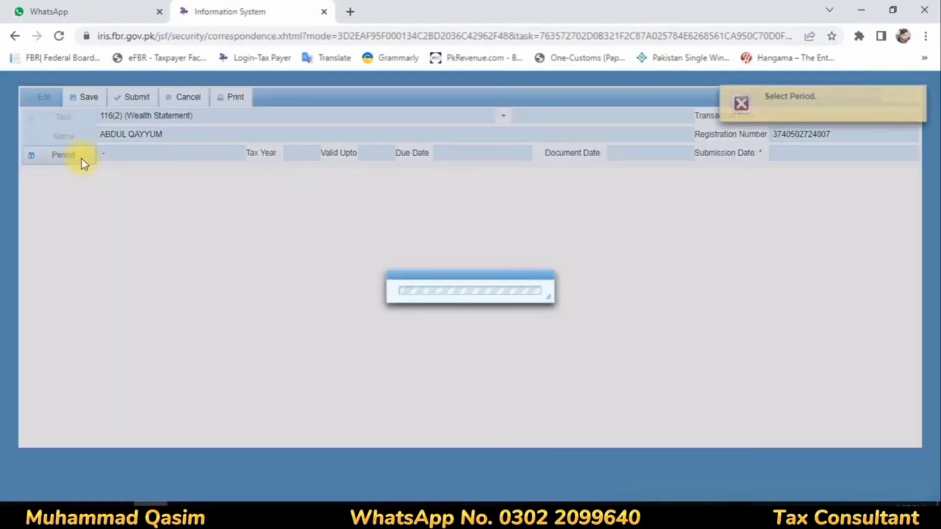
pyautogui.write('2018')
pyautogui.press('Return')
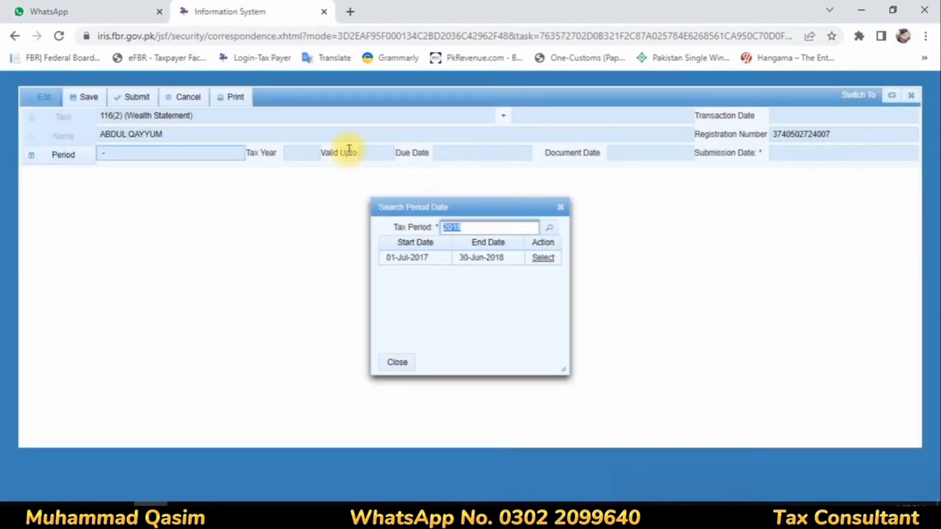
pyautogui.click(544, 257)
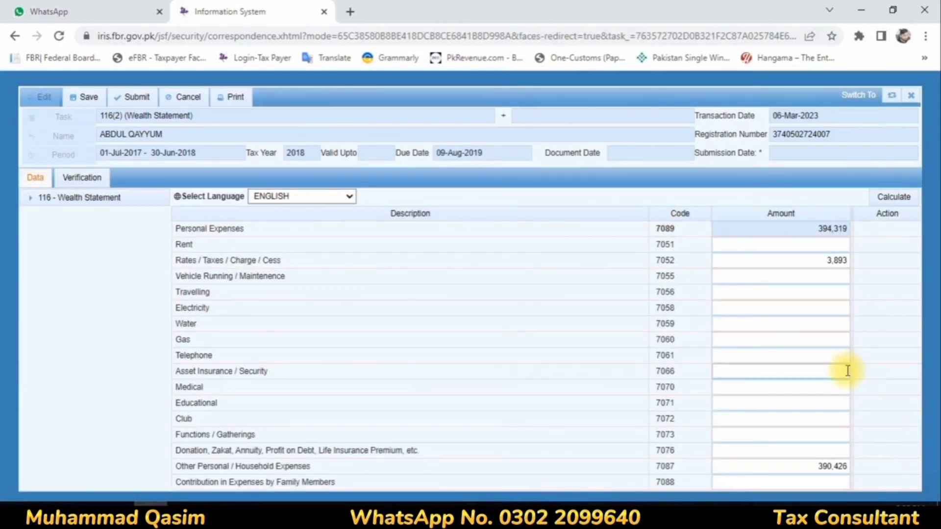
# Set household expenses (7087) to 422,593 and rates/taxes (7052) to 11,843, then recalculate.
pyautogui.click(811, 466)
pyautogui.write('422')
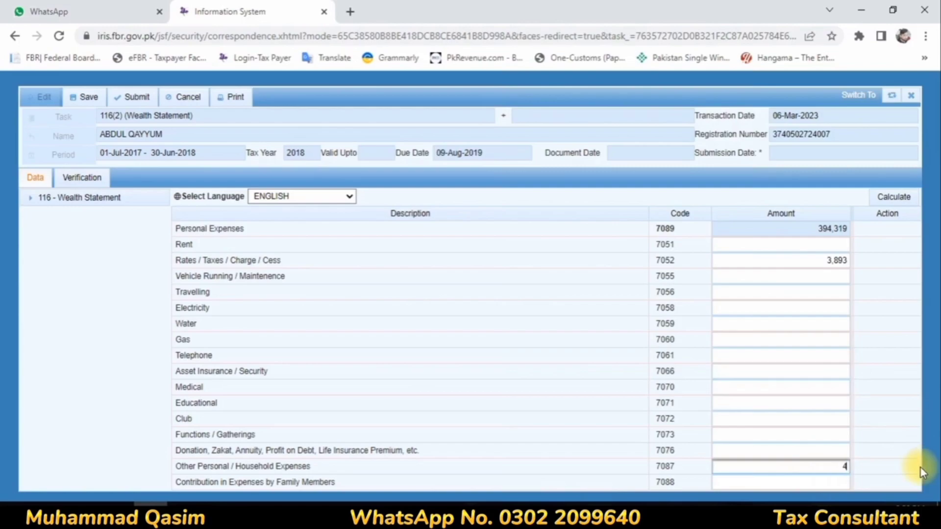
pyautogui.write('593')
pyautogui.click(829, 259)
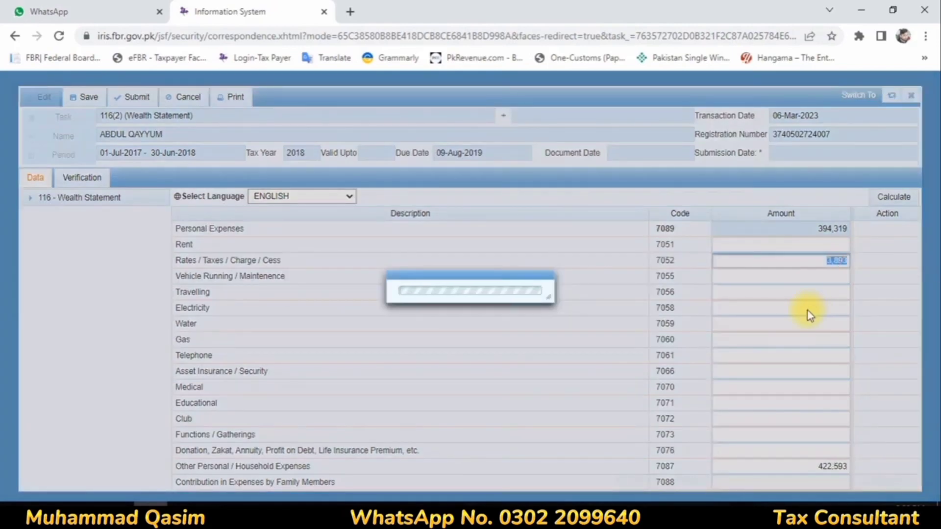
pyautogui.write('11,8')
pyautogui.write('43')
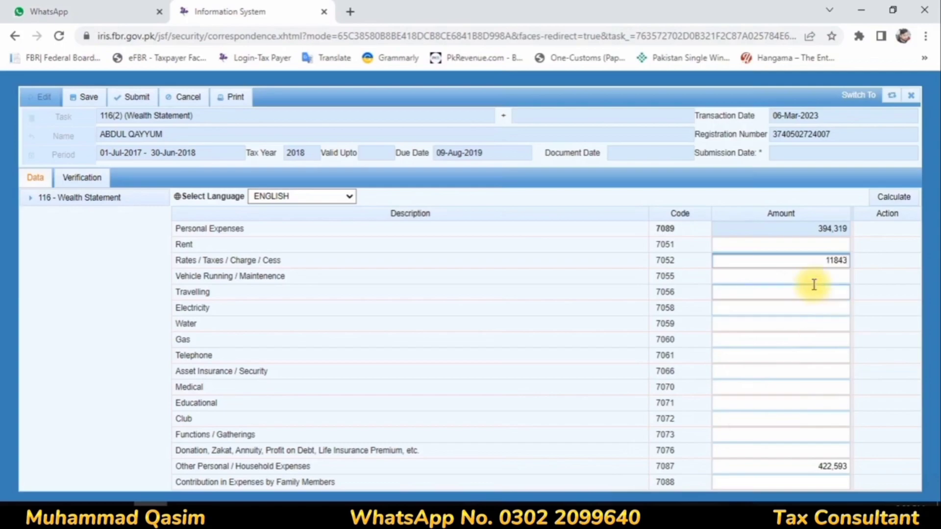
pyautogui.click(810, 277)
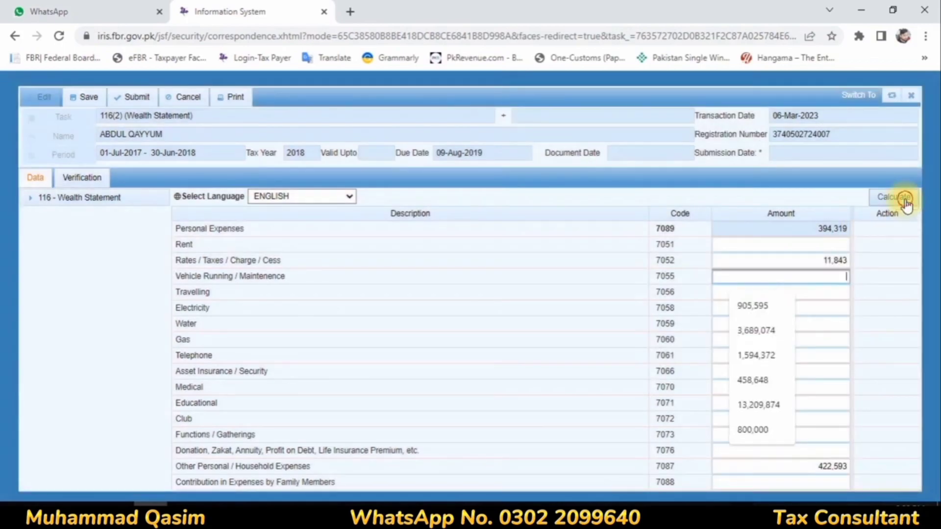
pyautogui.click(905, 199)
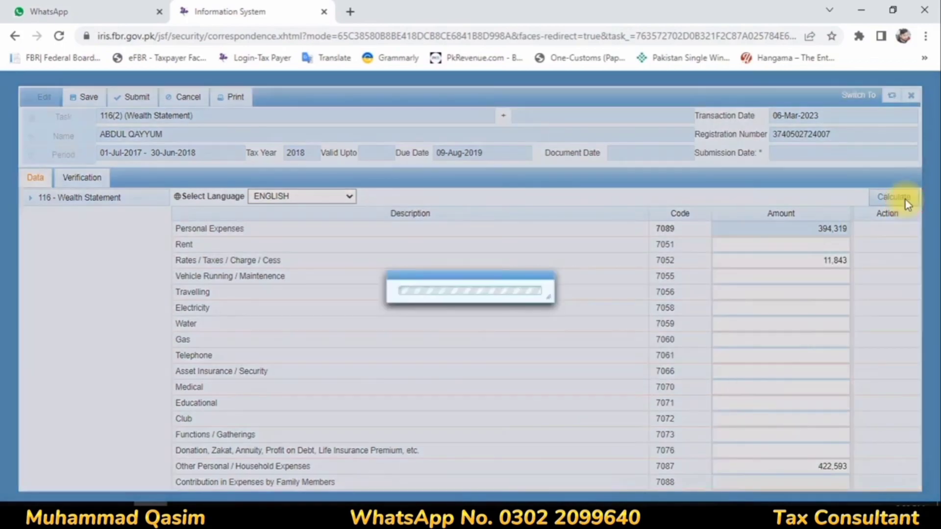
pyautogui.click(905, 199)
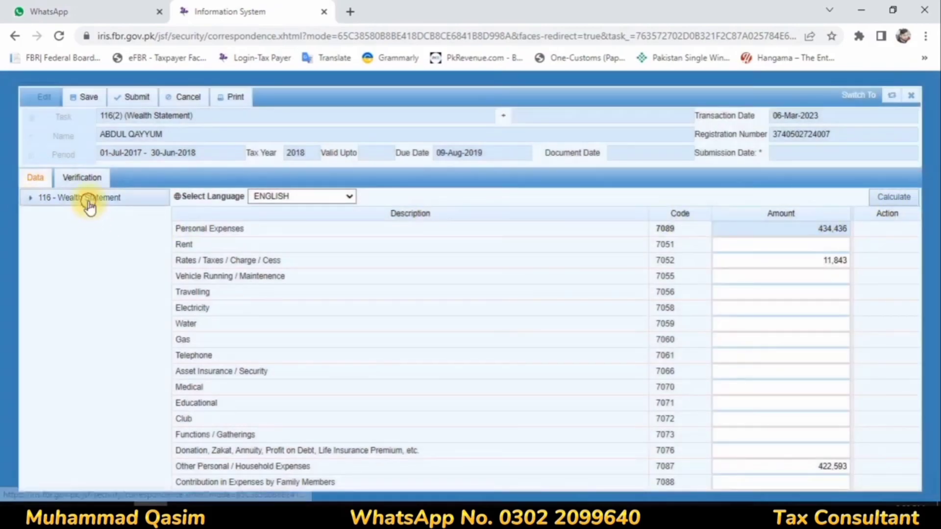
# Change the Bank Al Habib investment under code 7006 to 4,112,864 in Personal Assets / Liabilities.
pyautogui.click(88, 200)
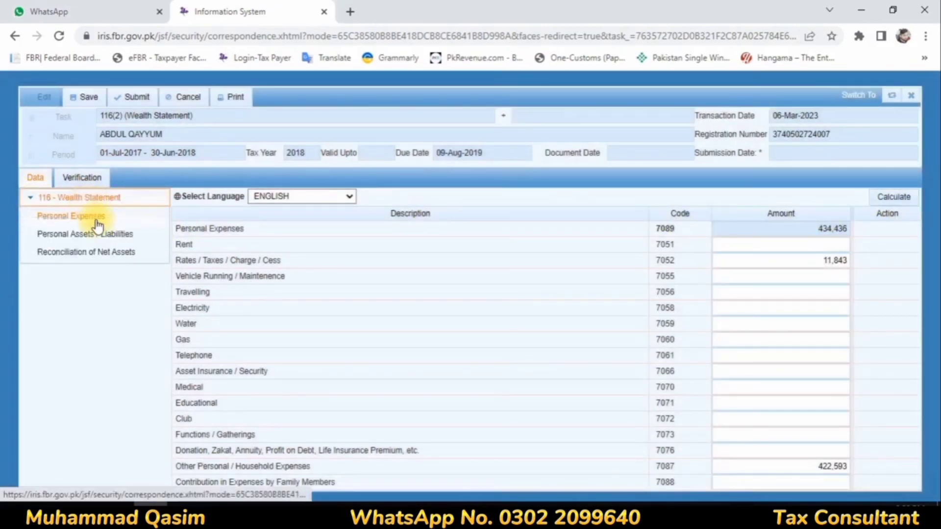
pyautogui.click(98, 232)
pyautogui.scroll(-2, 867, 311)
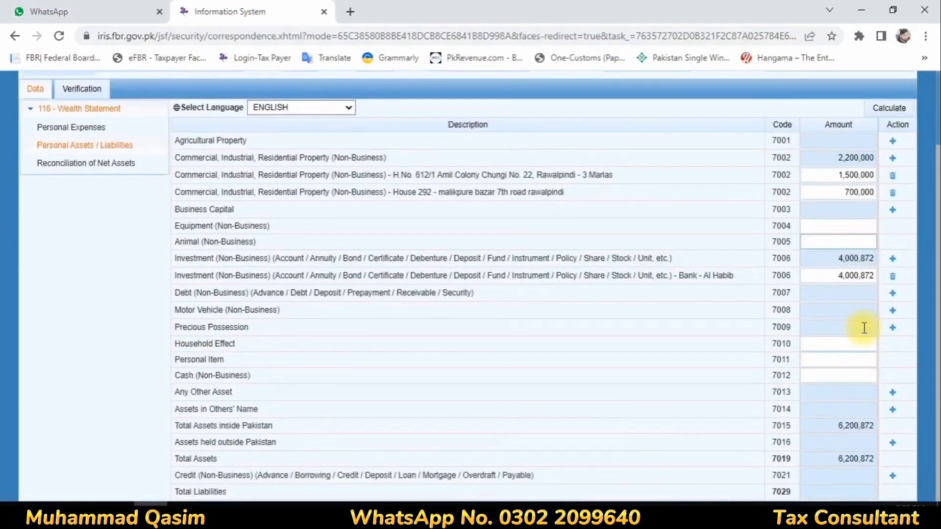
pyautogui.click(856, 275)
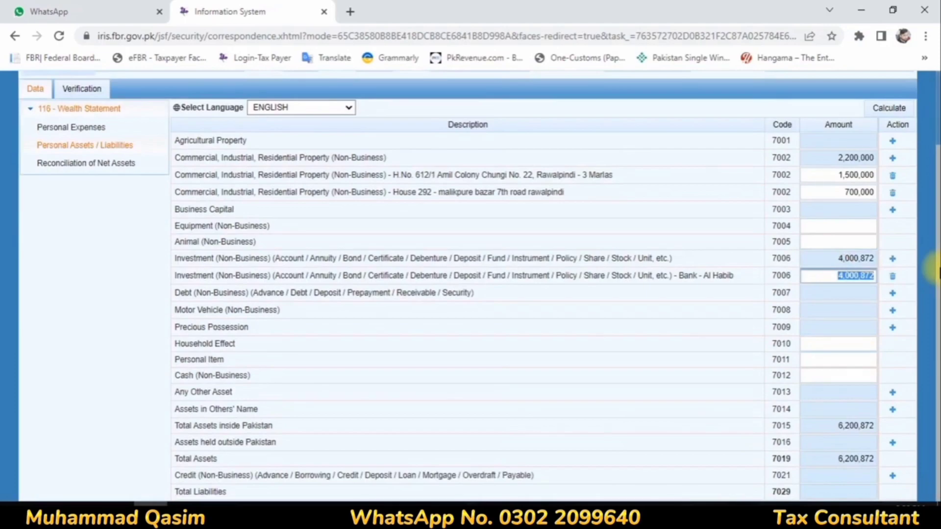
pyautogui.write('4112864')
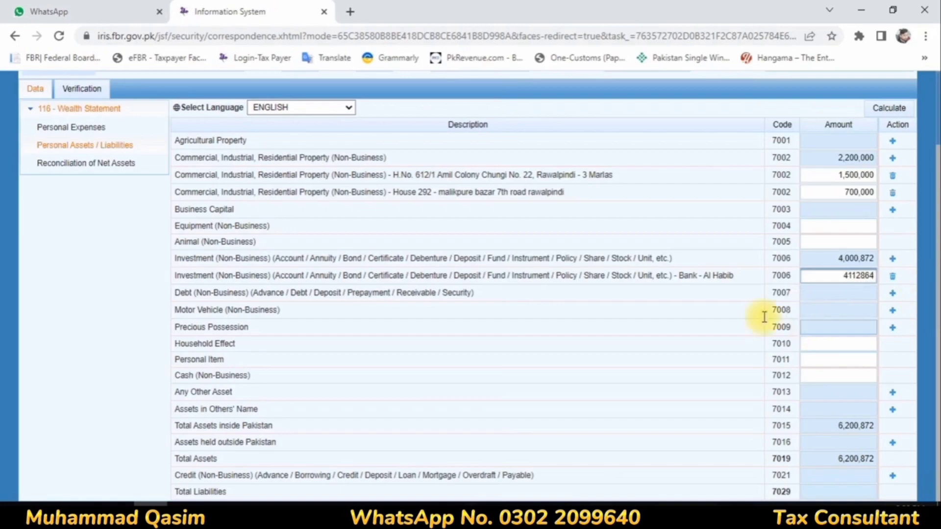
pyautogui.click(615, 294)
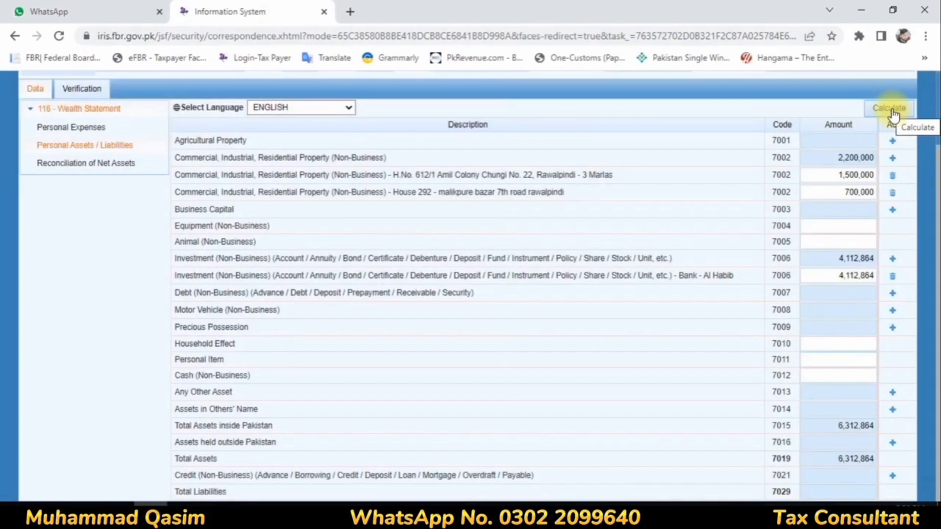
pyautogui.click(100, 164)
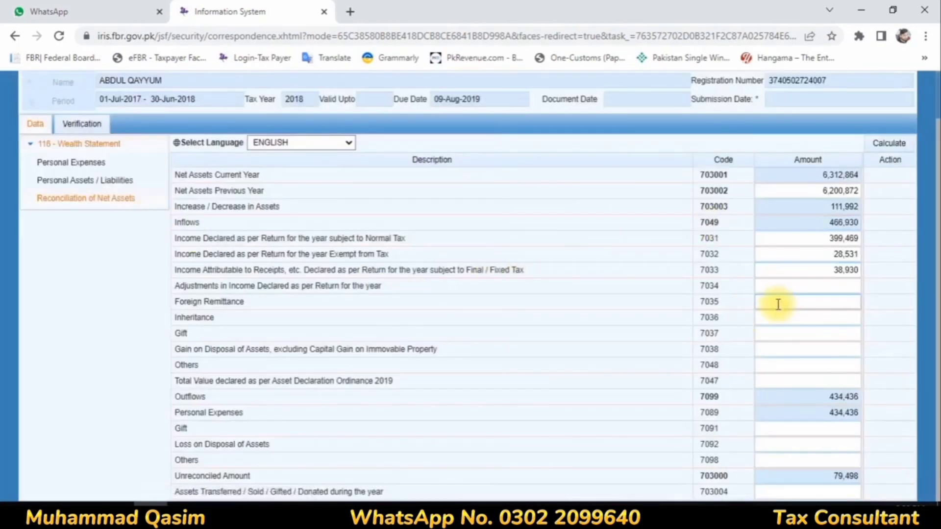
# Set code 7033 income to 118,428 and recalculate until the unreconciled amount is 0.
pyautogui.click(840, 270)
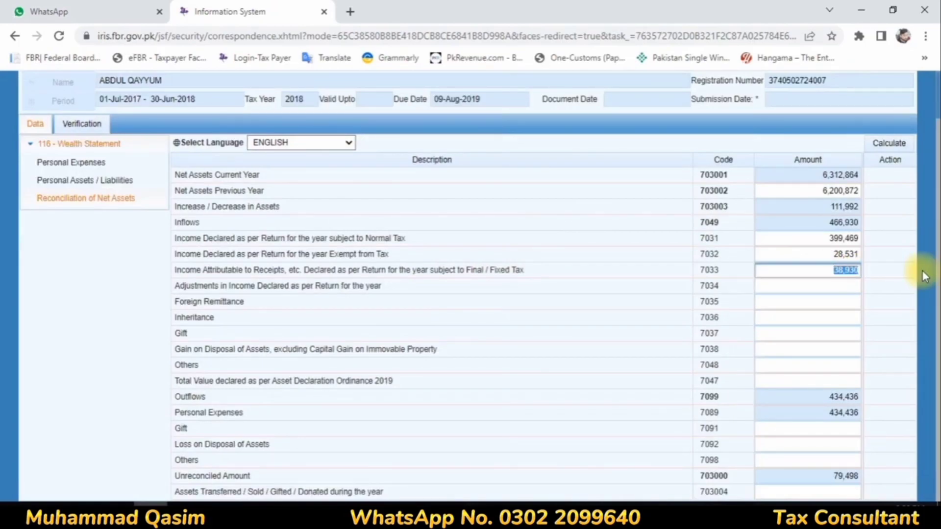
pyautogui.write('118427')
pyautogui.click(889, 145)
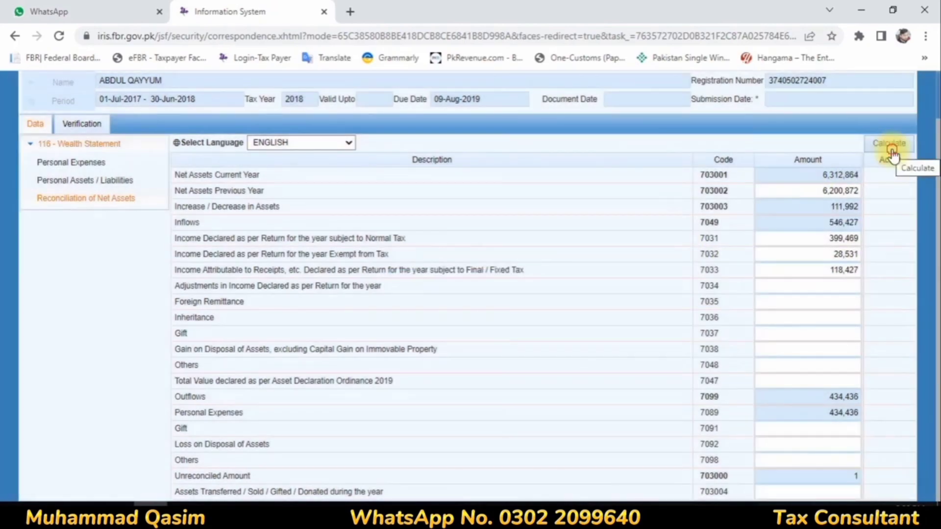
pyautogui.click(891, 150)
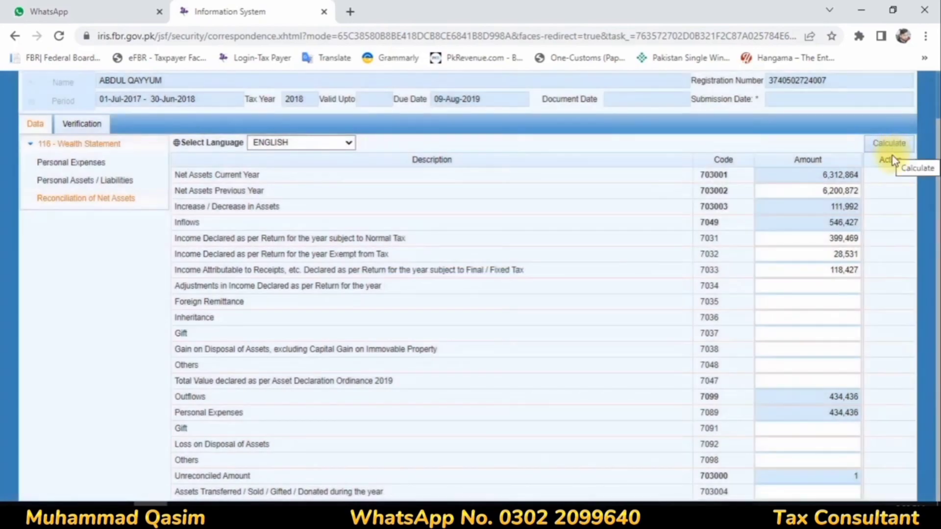
pyautogui.click(855, 270)
pyautogui.doubleClick(856, 270)
pyautogui.write('8')
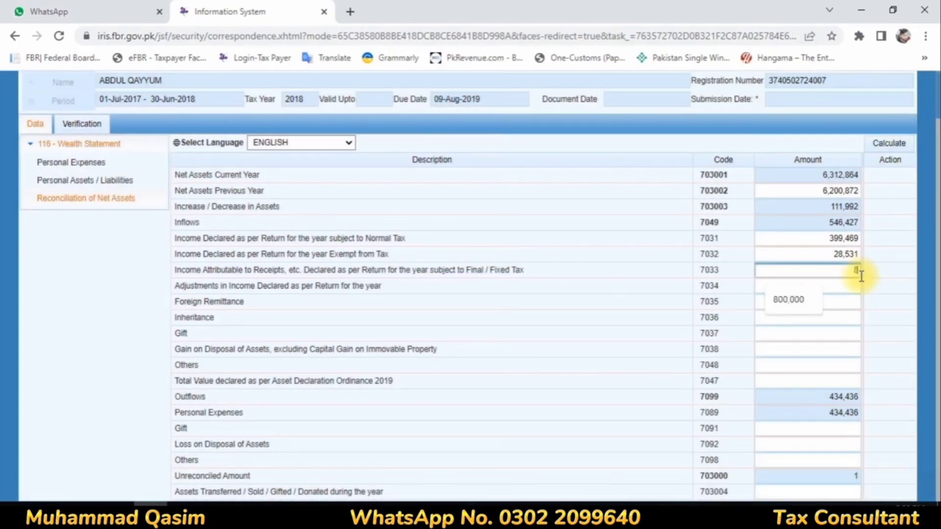
pyautogui.doubleClick(850, 270)
pyautogui.write('11')
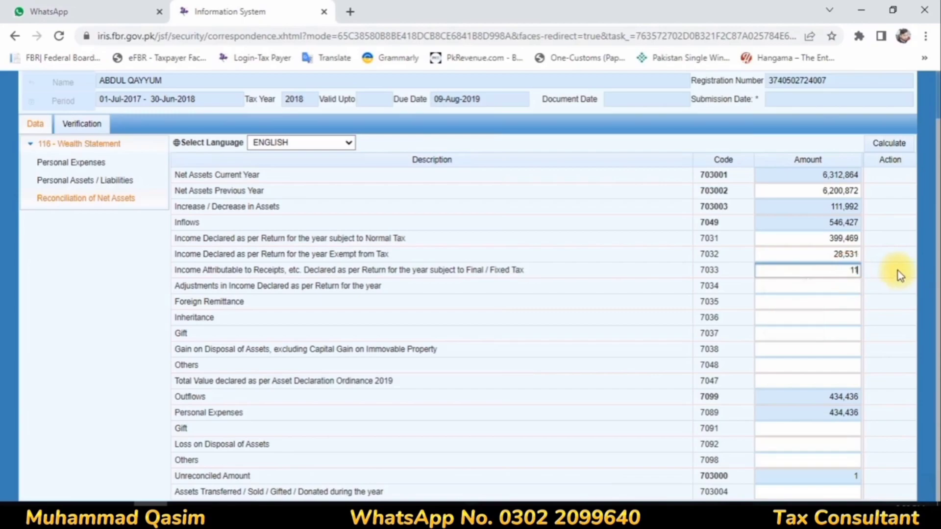
pyautogui.write('8,428')
pyautogui.click(634, 285)
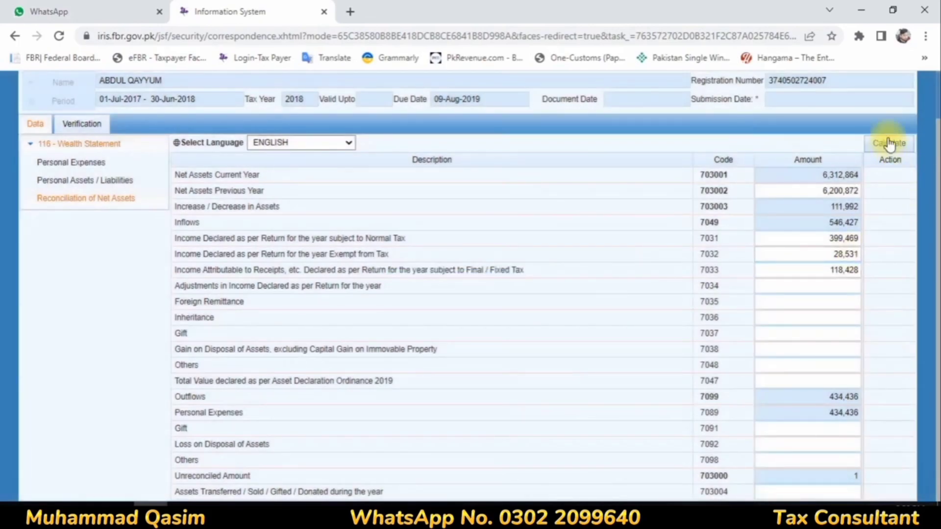
pyautogui.click(889, 143)
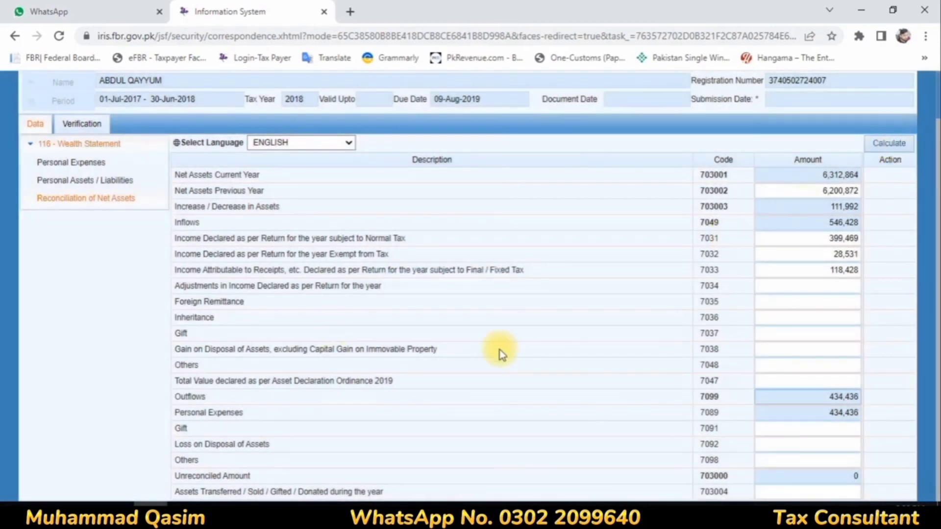
# Go back to the Personal Expenses section of the wealth statement.
pyautogui.click(63, 186)
pyautogui.scroll(-1, 527, 262)
pyautogui.click(86, 128)
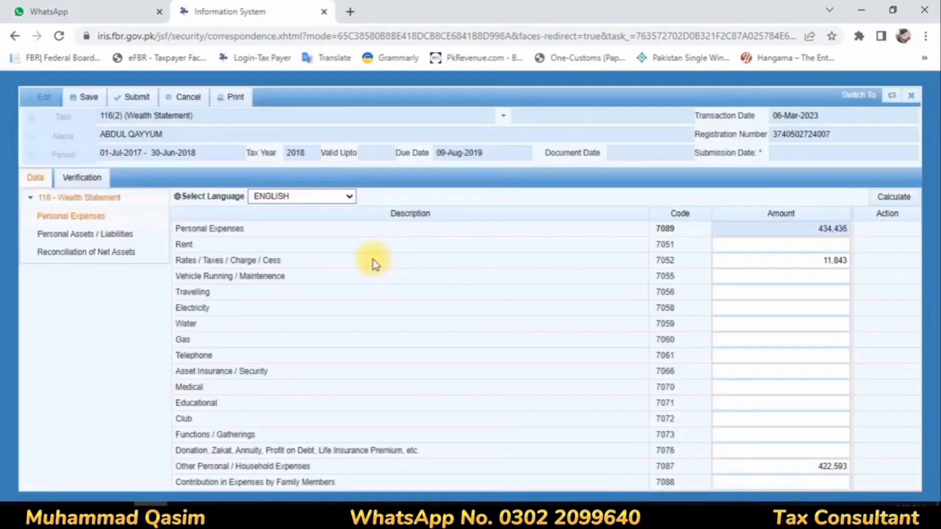
# Open the verification declaration, enter the PIN and attempt verification.
pyautogui.click(98, 181)
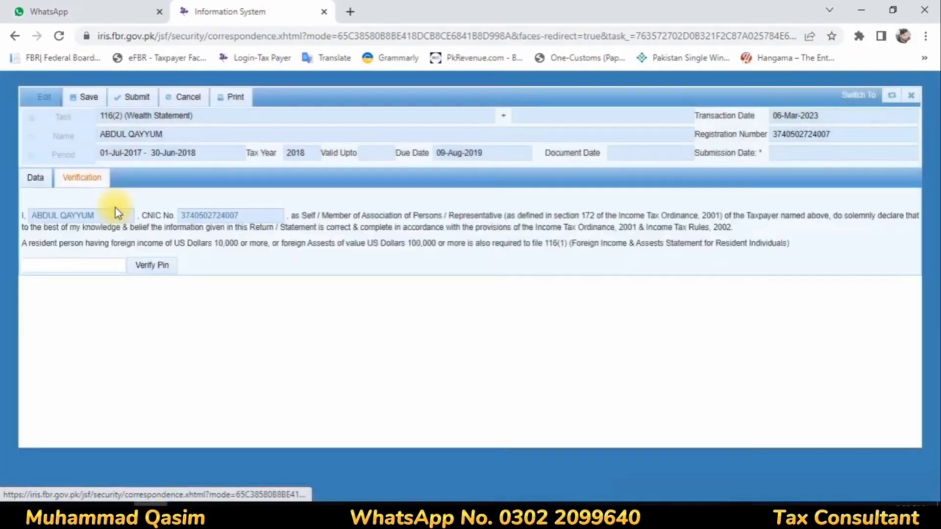
pyautogui.click(86, 269)
pyautogui.moveTo(82, 266); pyautogui.dragTo(2, 270)
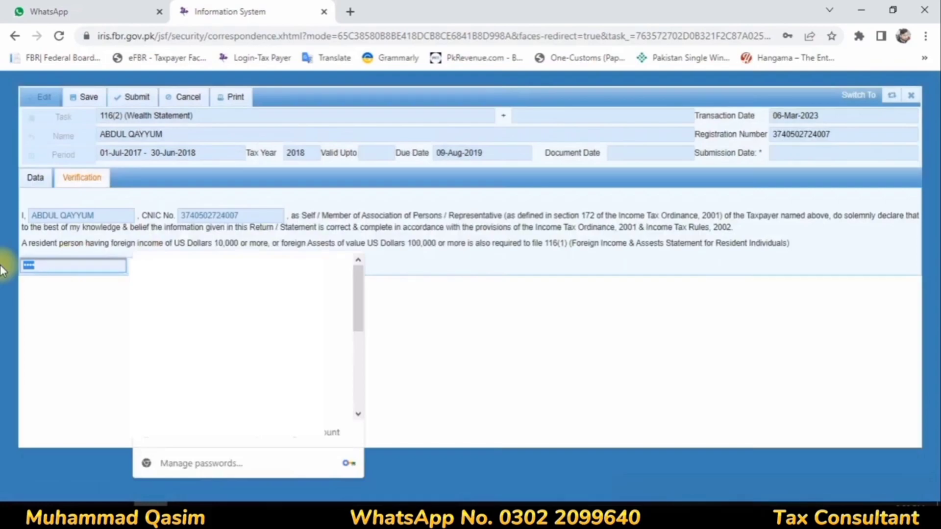
pyautogui.write('•••')
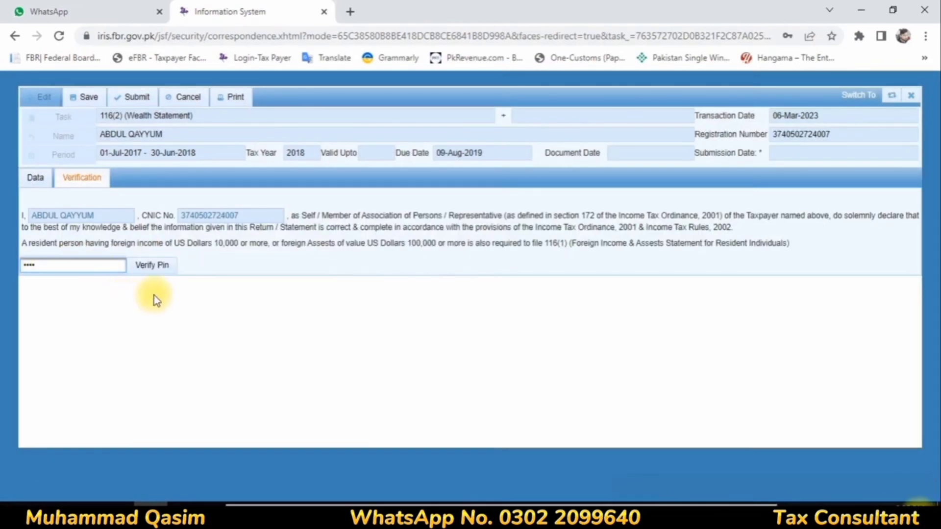
pyautogui.click(154, 267)
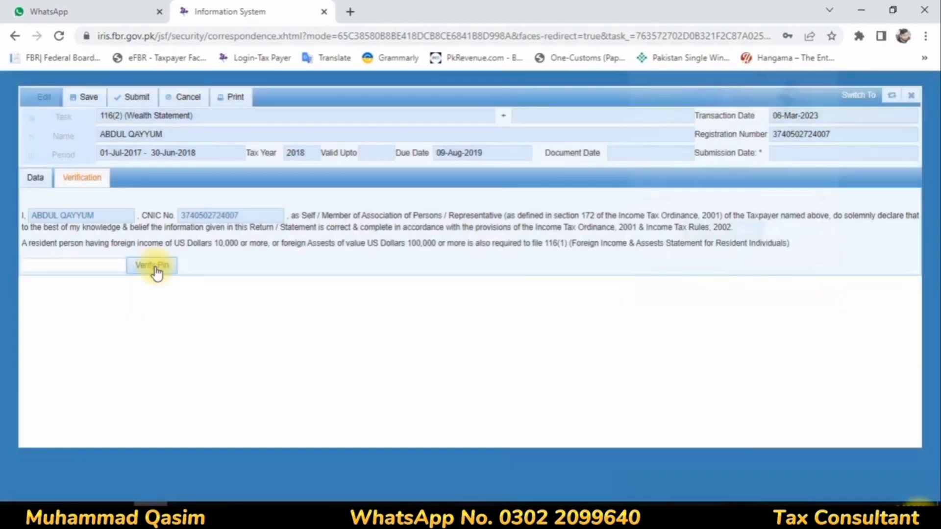
pyautogui.click(799, 233)
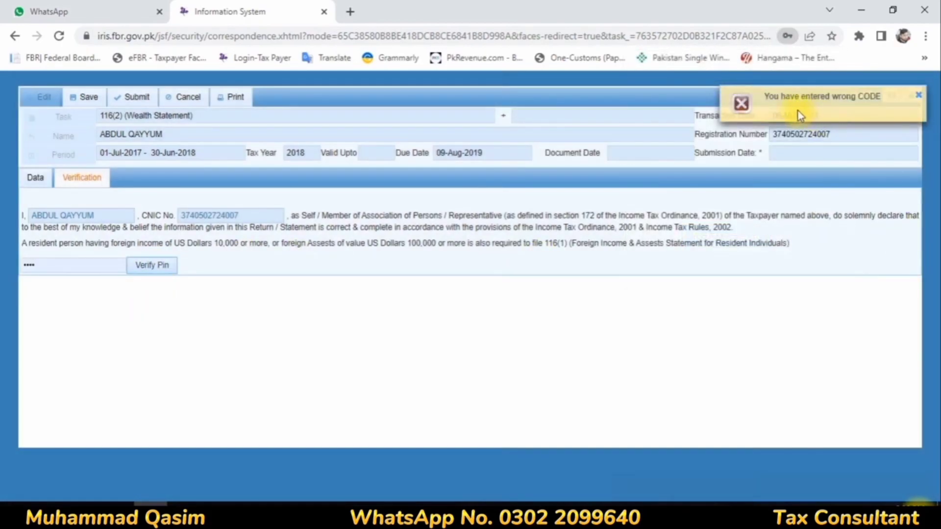
# Re-enter the PIN and retry verification, then dismiss the wrong-code error.
pyautogui.click(83, 273)
pyautogui.moveTo(83, 273); pyautogui.dragTo(4, 264)
pyautogui.write('••••')
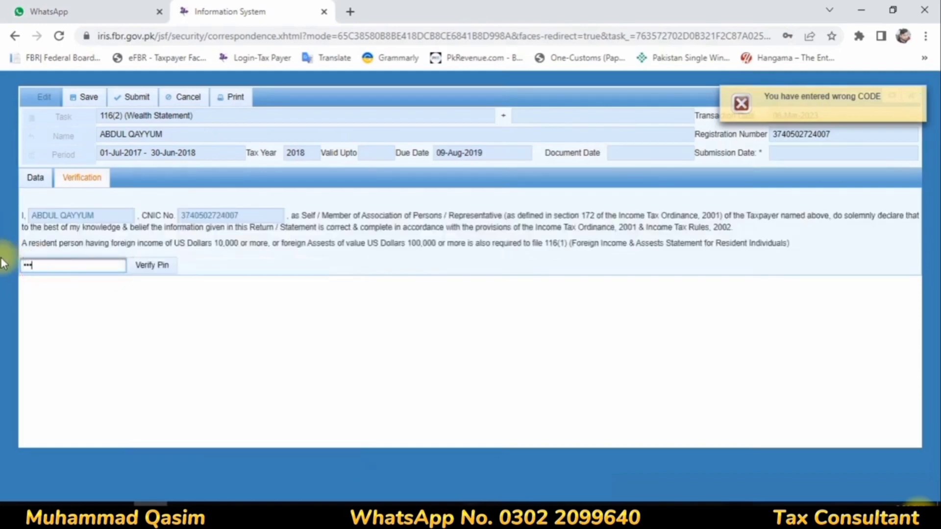
pyautogui.click(137, 270)
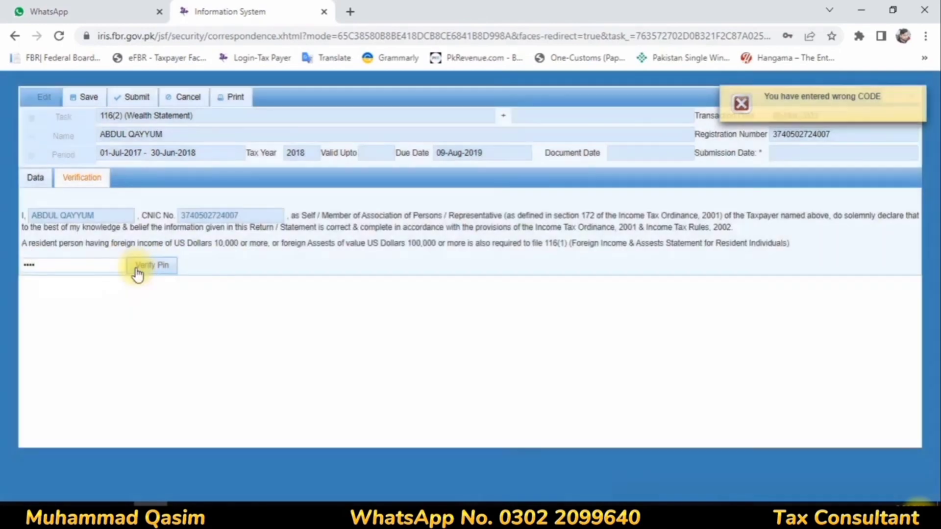
pyautogui.moveTo(111, 267); pyautogui.dragTo(2, 250)
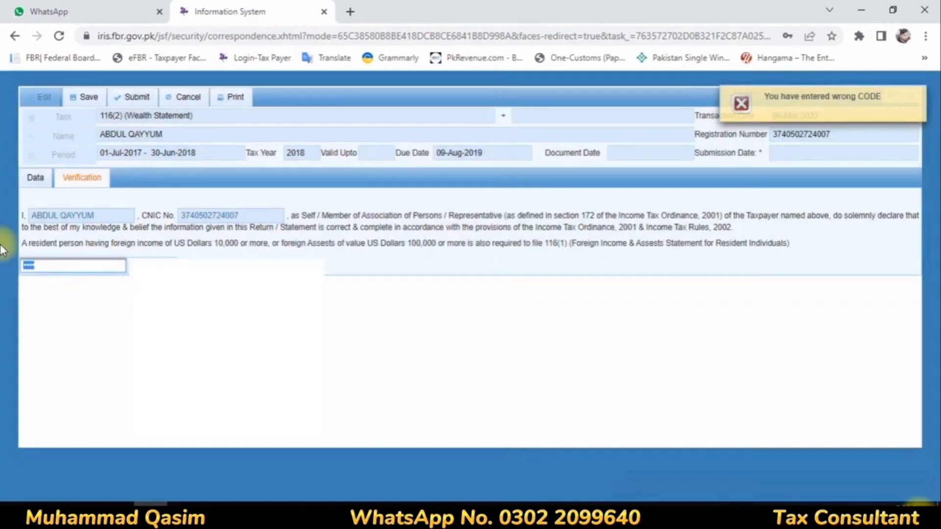
pyautogui.press('BackSpace')
pyautogui.write('****')
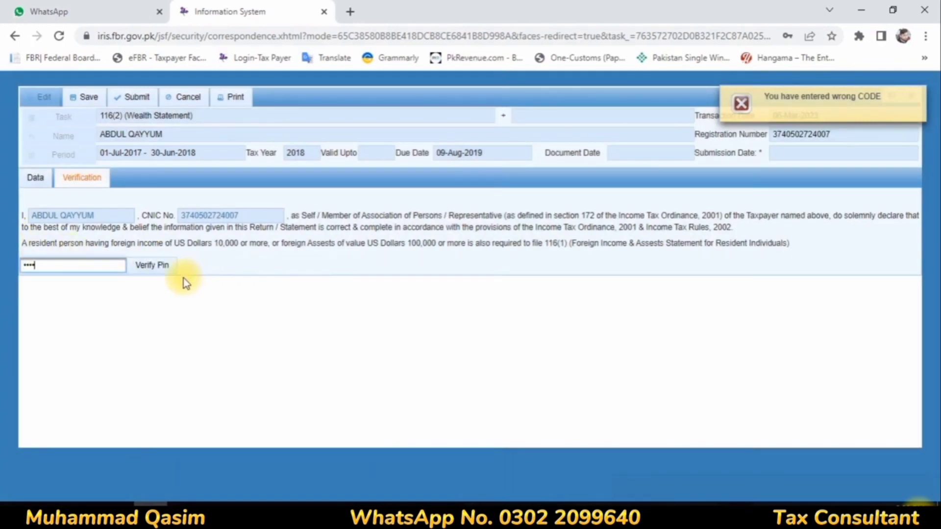
pyautogui.click(152, 265)
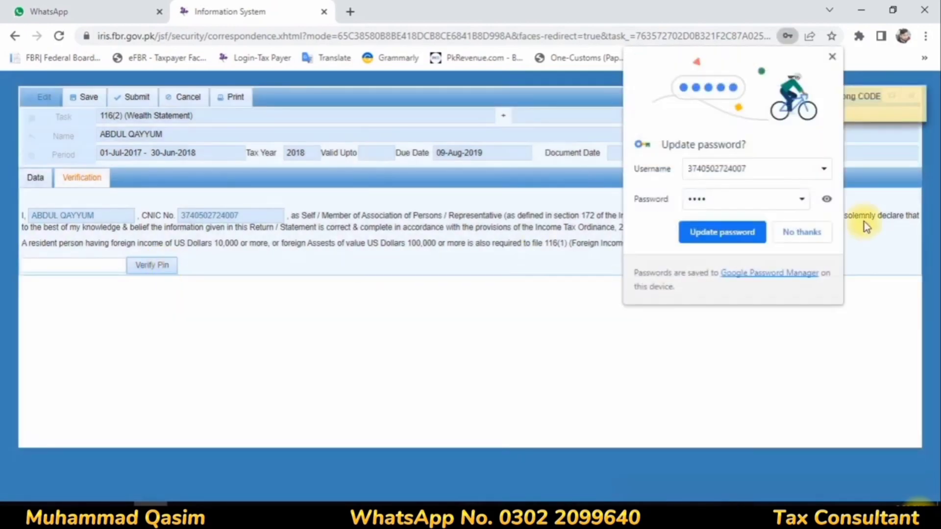
pyautogui.click(801, 234)
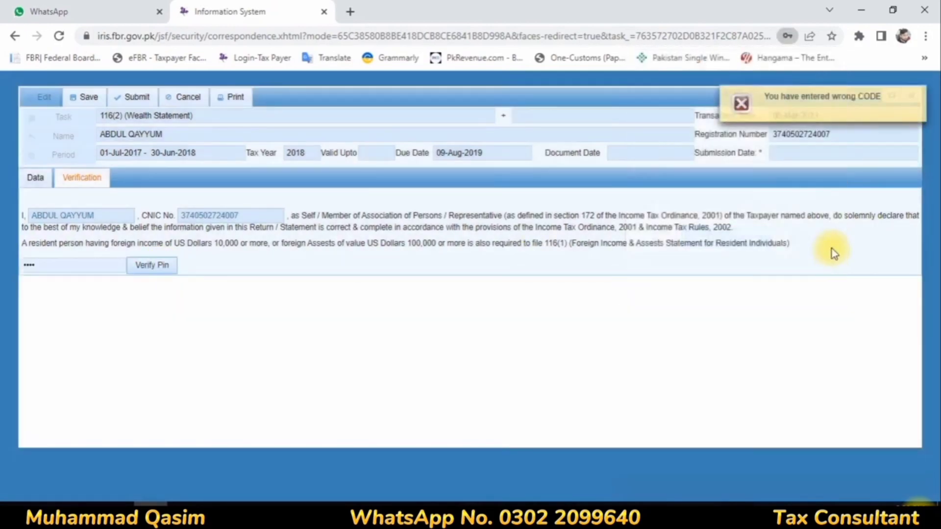
pyautogui.click(919, 95)
# Close the wealth statement form and change the IRIS PIN to a new value.
pyautogui.click(911, 96)
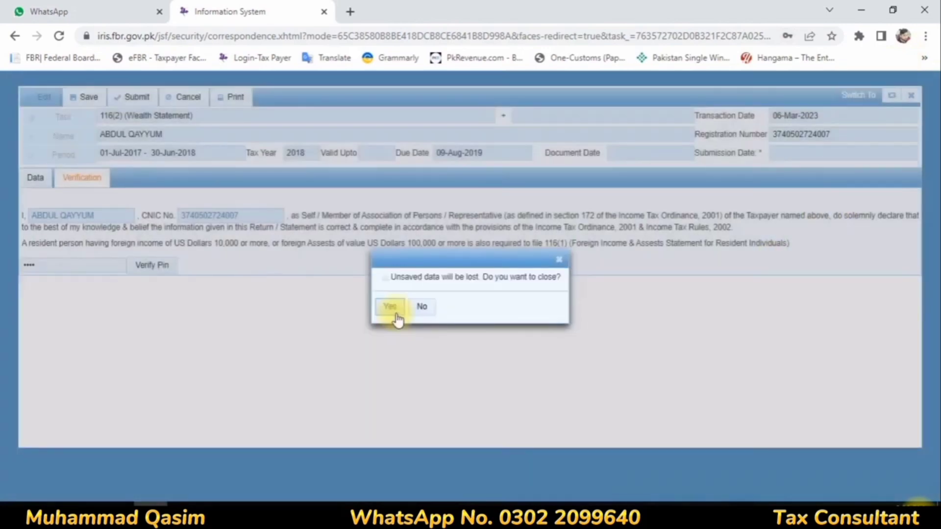
pyautogui.click(396, 316)
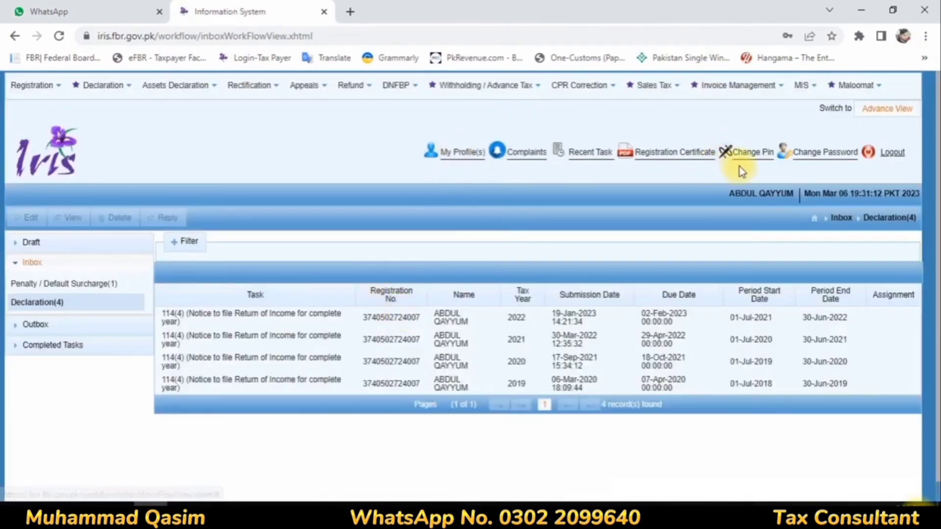
pyautogui.click(751, 154)
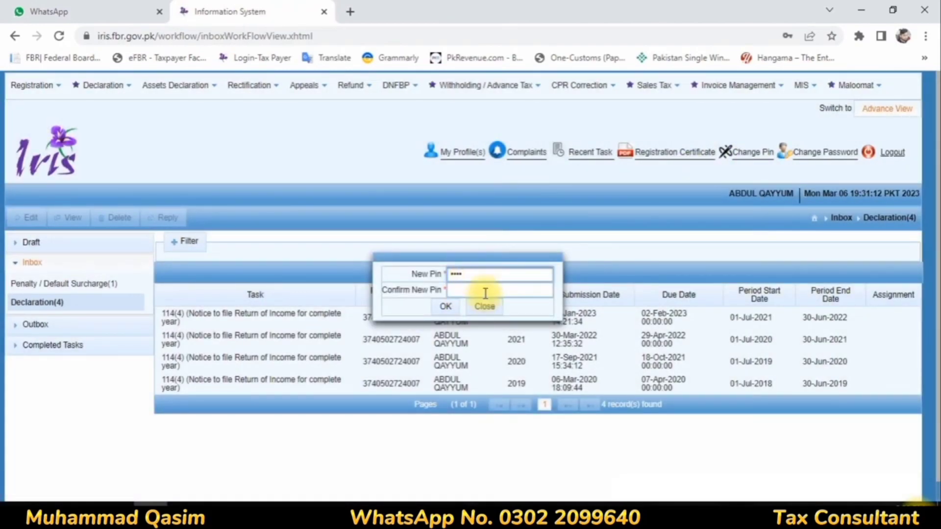
pyautogui.click(485, 292)
pyautogui.write('1234')
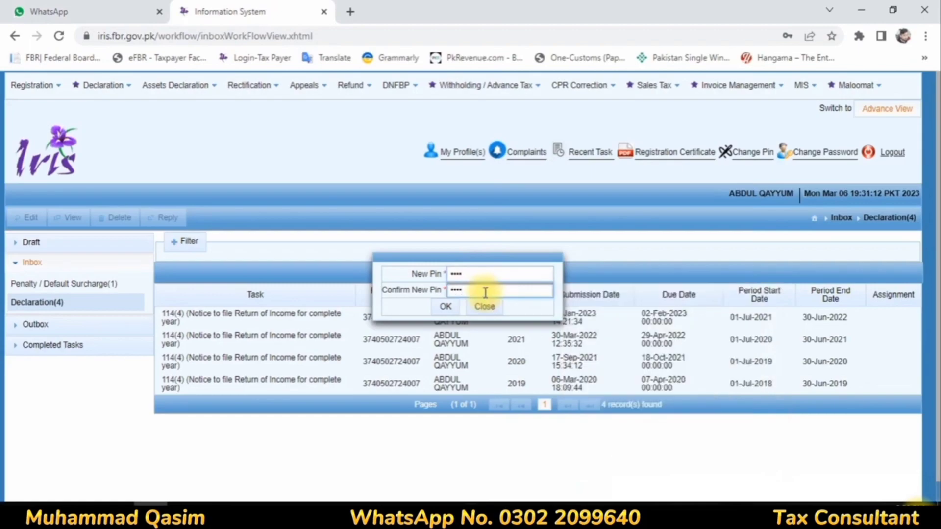
pyautogui.click(454, 317)
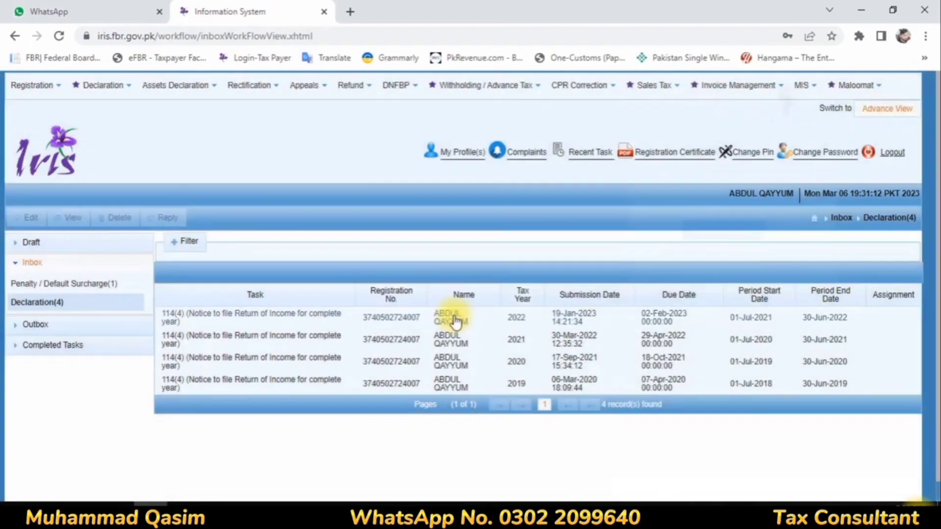
pyautogui.click(784, 232)
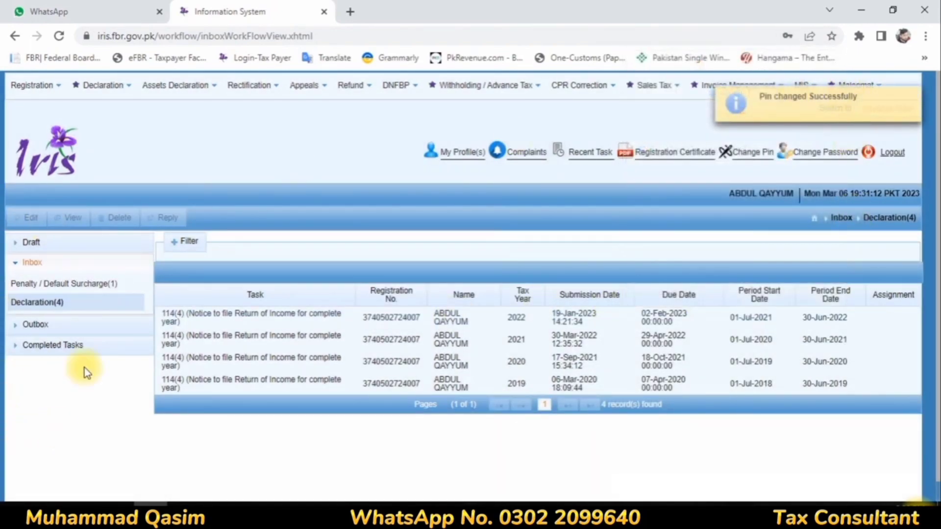
# Reopen the draft 116(2) Wealth Statement from Draft > Declaration (NEW) for editing.
pyautogui.click(30, 243)
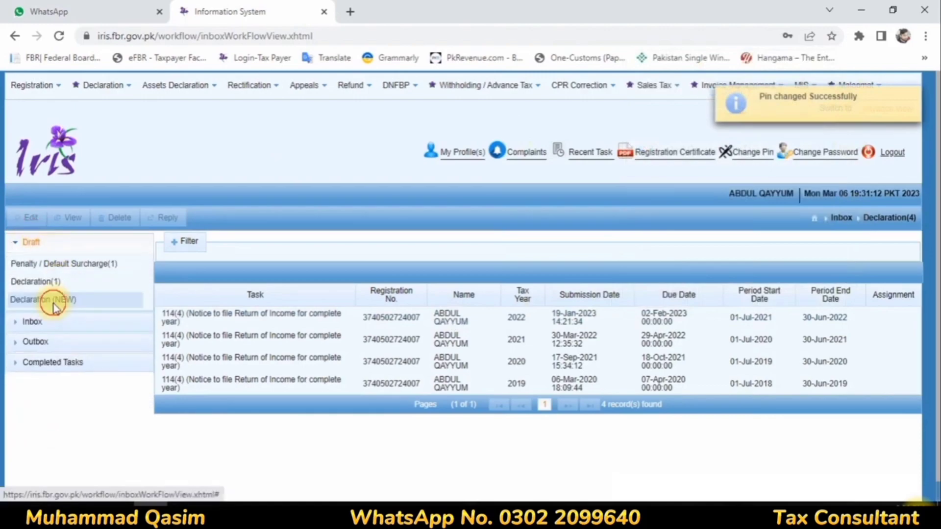
pyautogui.click(57, 300)
pyautogui.click(182, 305)
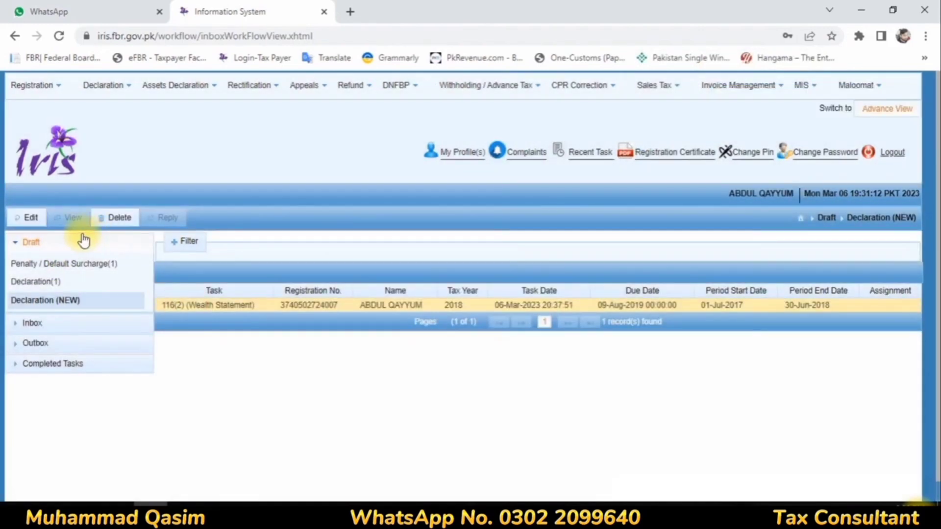
pyautogui.click(46, 219)
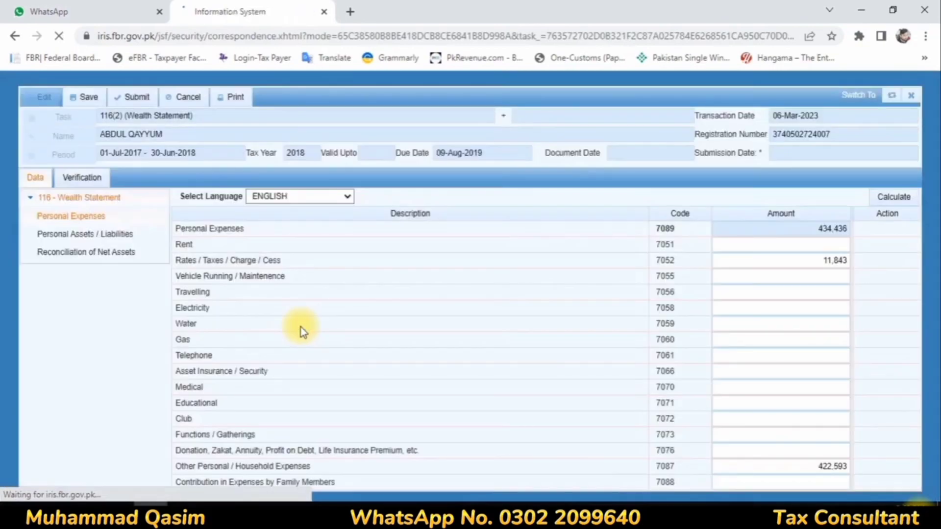
# Verify the PIN on the 2018 wealth statement's Verification page, then save and submit it.
pyautogui.click(76, 177)
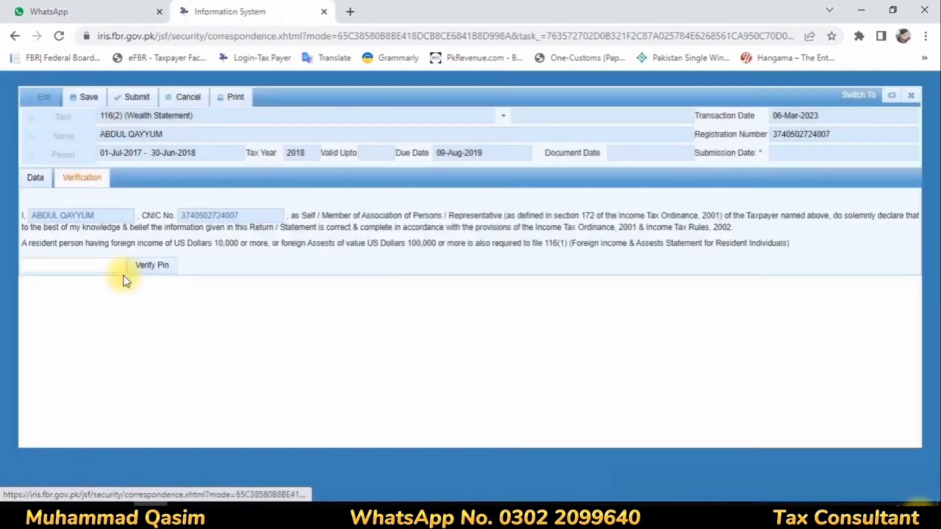
pyautogui.click(98, 270)
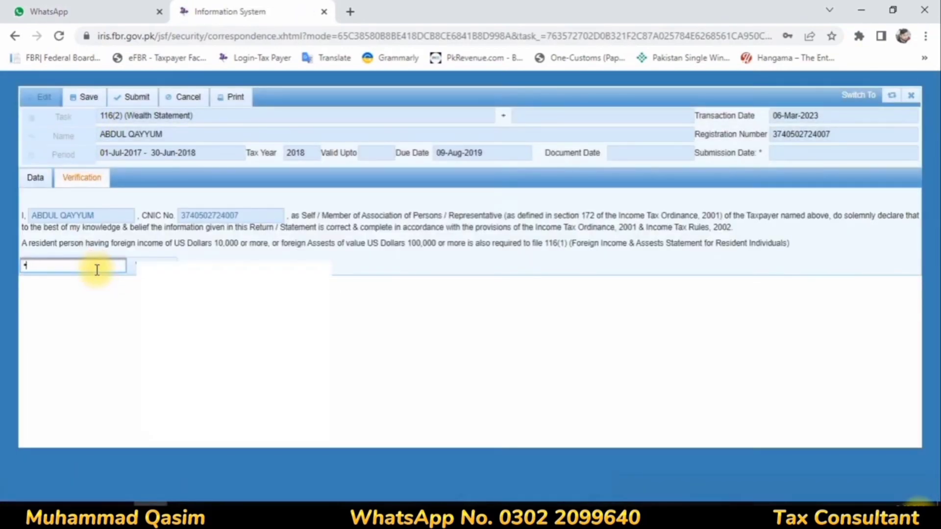
pyautogui.write('****')
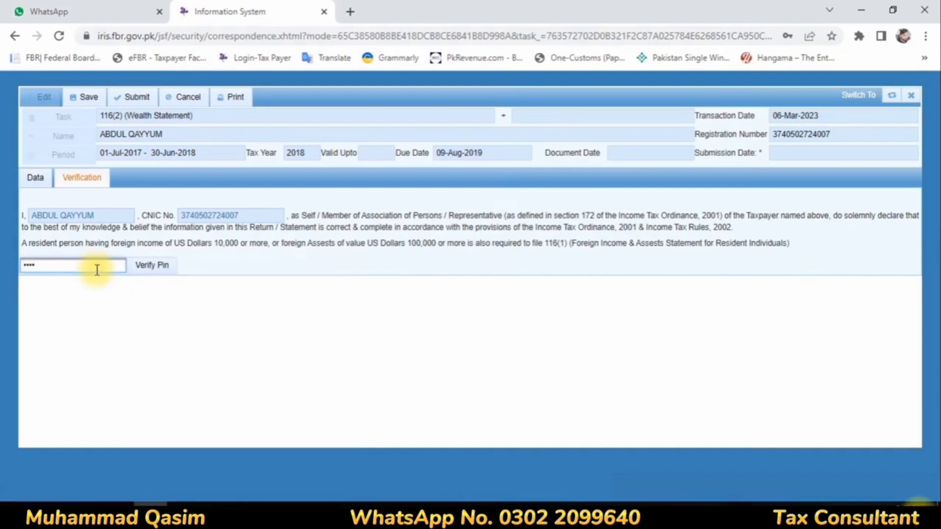
pyautogui.click(150, 266)
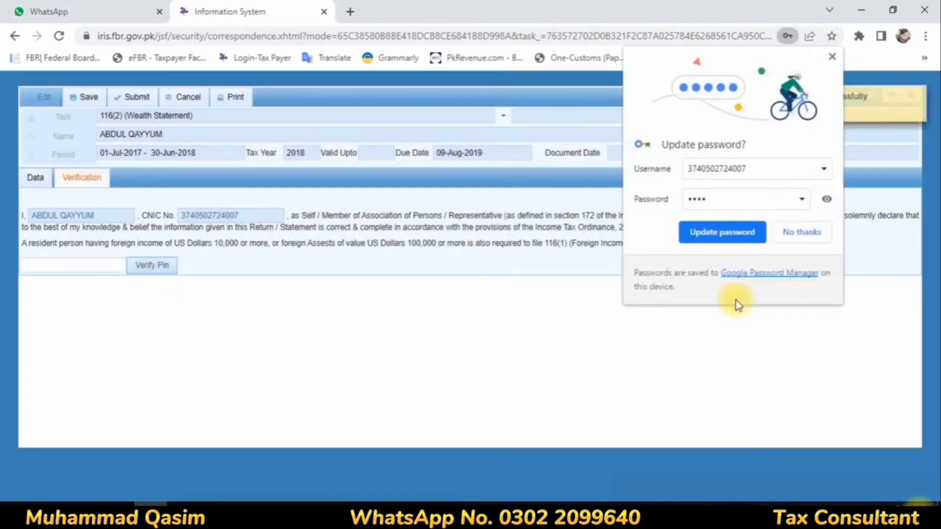
pyautogui.click(797, 230)
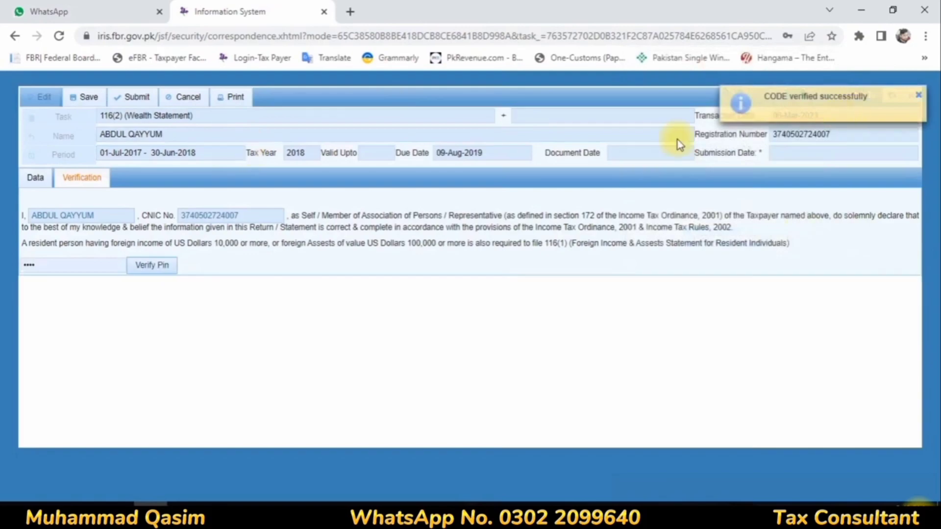
pyautogui.click(93, 97)
pyautogui.click(136, 101)
# Confirm the wealth statement submission and reopen the 2018 114(4) return draft for editing.
pyautogui.click(350, 307)
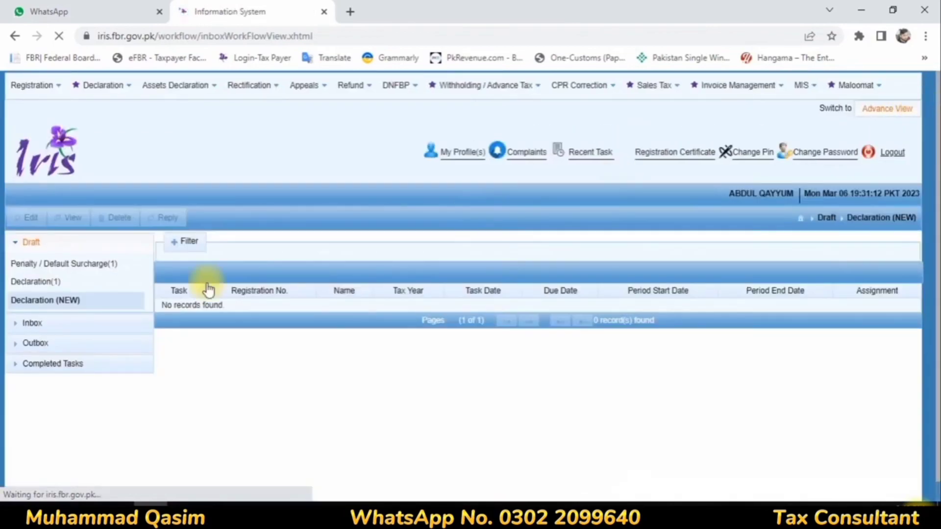
pyautogui.click(56, 262)
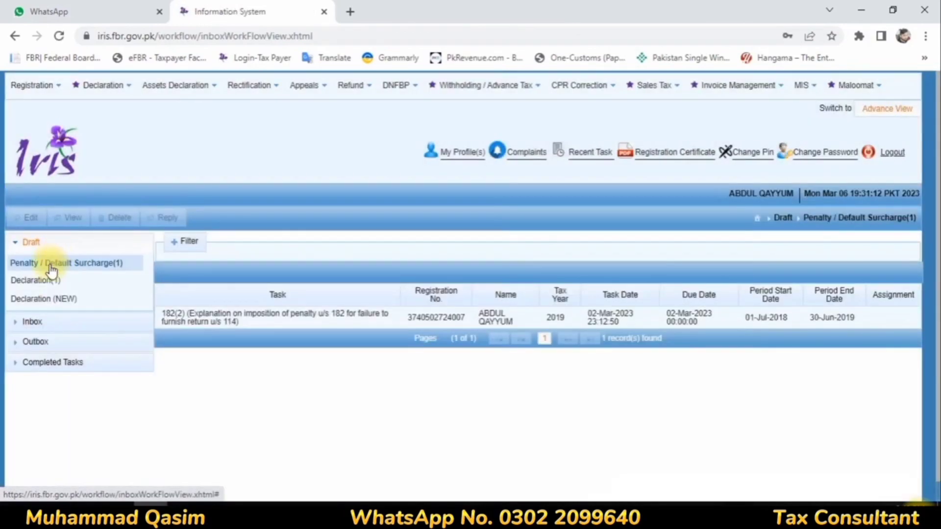
pyautogui.click(39, 283)
pyautogui.click(168, 316)
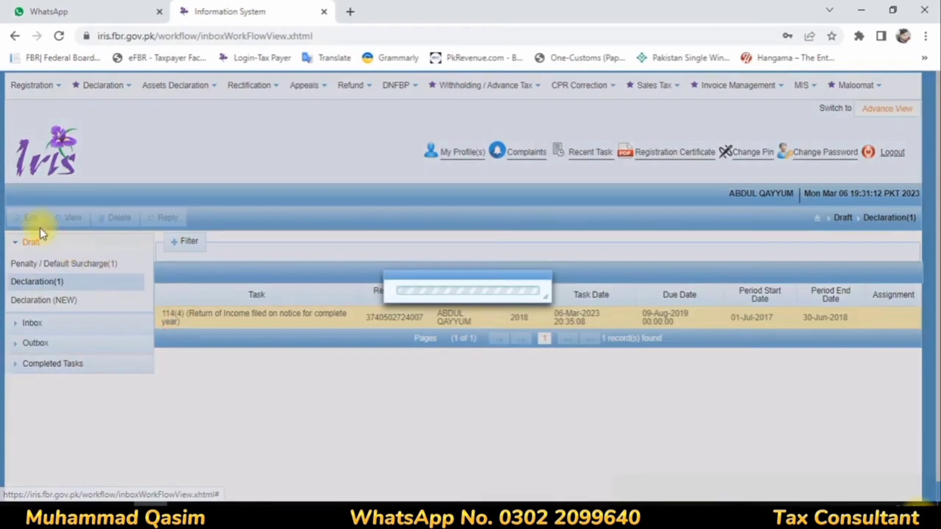
pyautogui.click(24, 218)
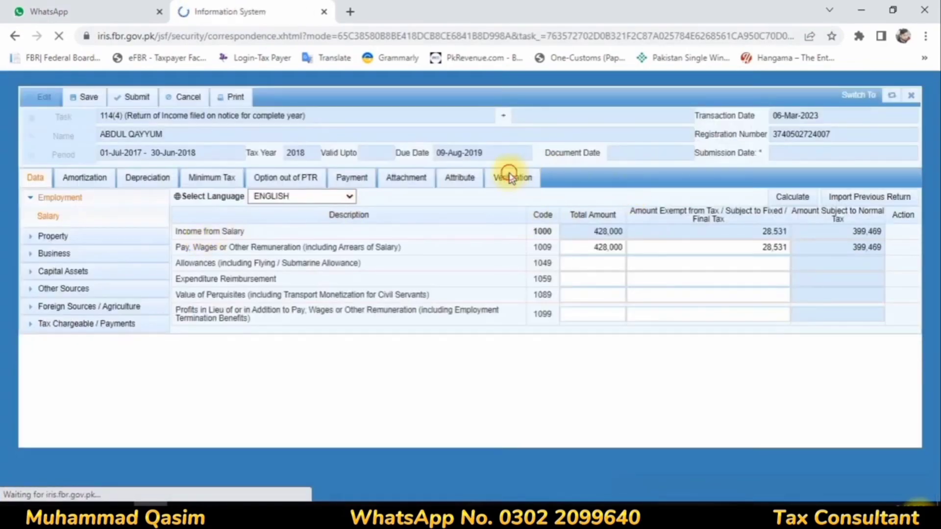
# Verify the PIN on the 2018 return, then bring up its Residence Status options.
pyautogui.click(509, 177)
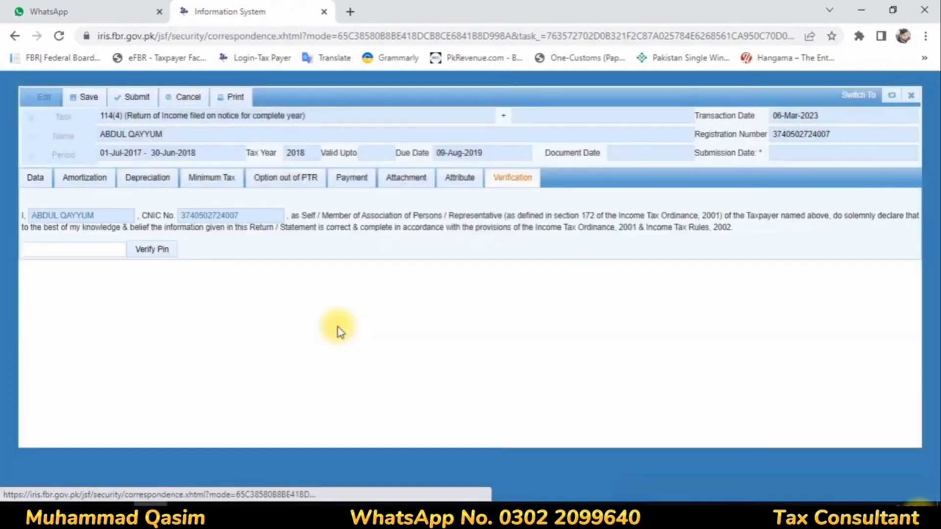
pyautogui.click(49, 251)
pyautogui.write('****')
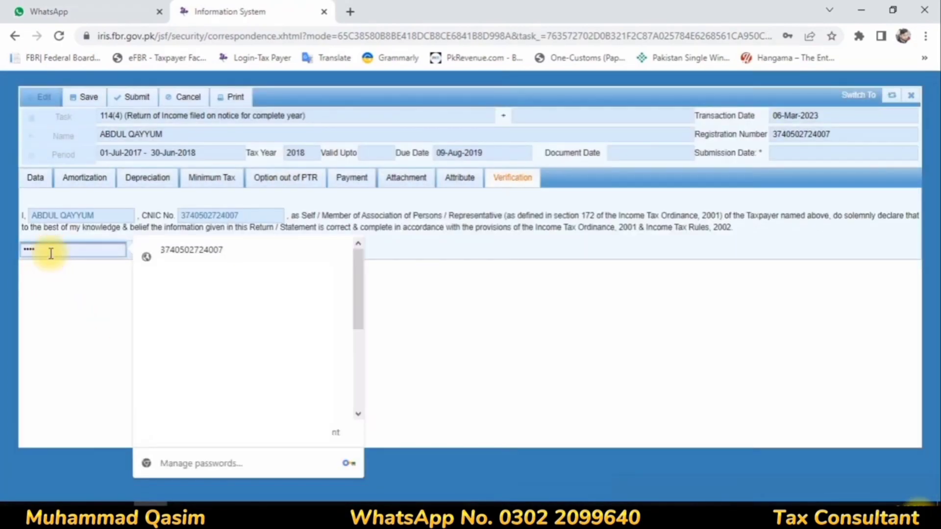
pyautogui.press('BackSpace')
pyautogui.press('BackSpace')
pyautogui.press('BackSpace')
pyautogui.press('BackSpace')
pyautogui.write('****')
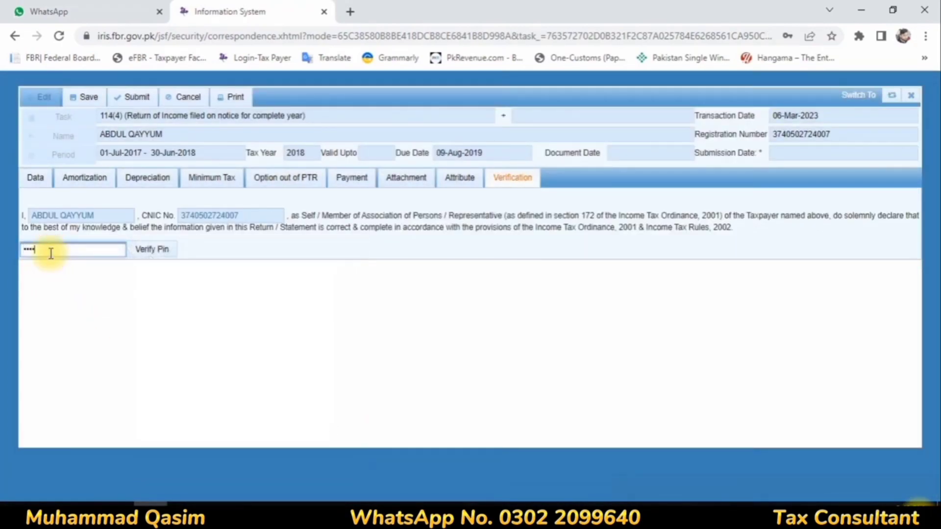
pyautogui.press('Return')
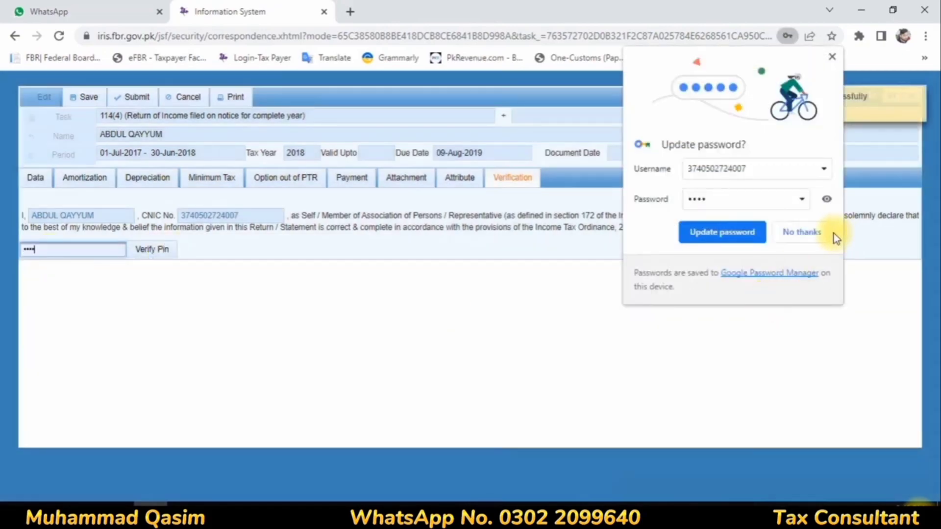
pyautogui.click(820, 235)
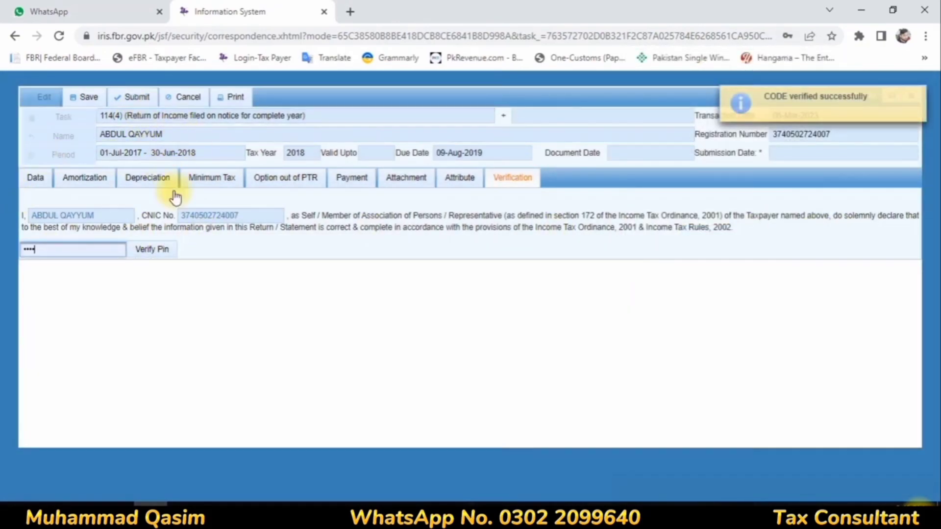
pyautogui.click(451, 183)
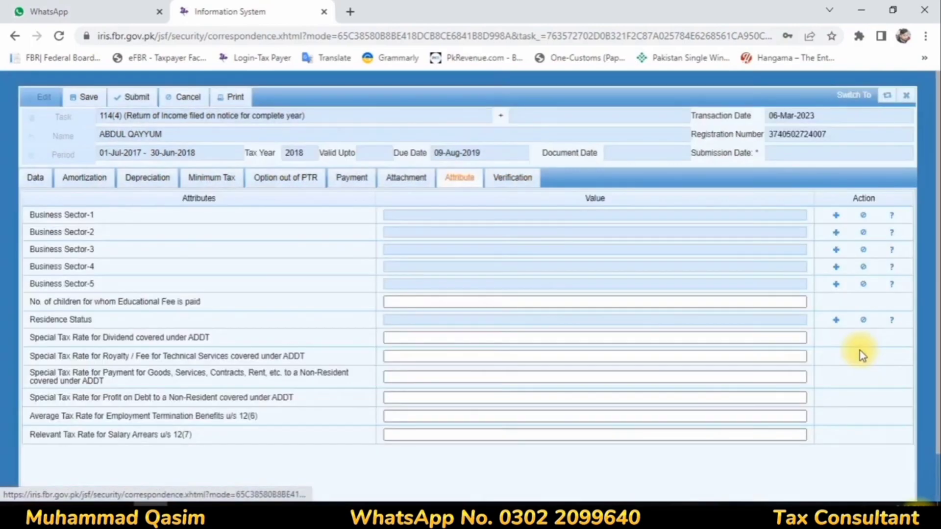
pyautogui.click(836, 321)
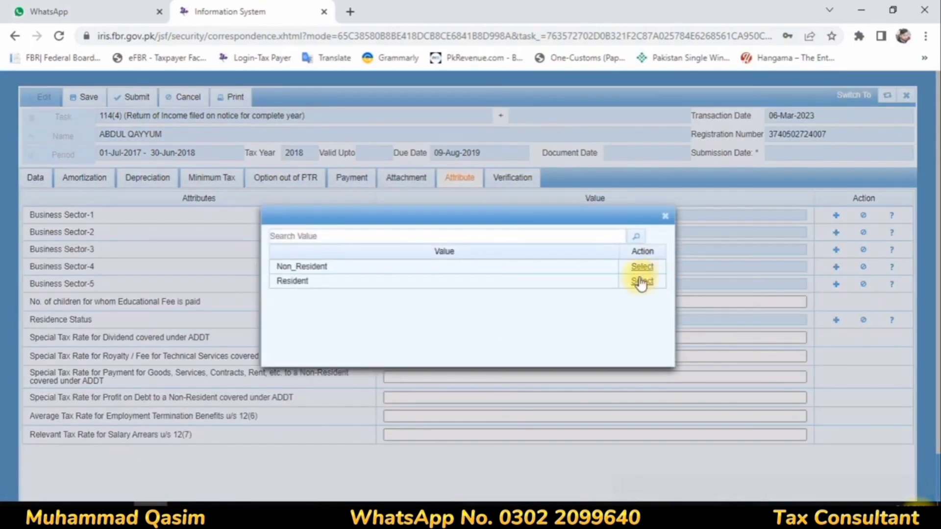
# Set Residence Status to Resident, save and submit the 2018 return, and find it under Completed Tasks.
pyautogui.click(651, 281)
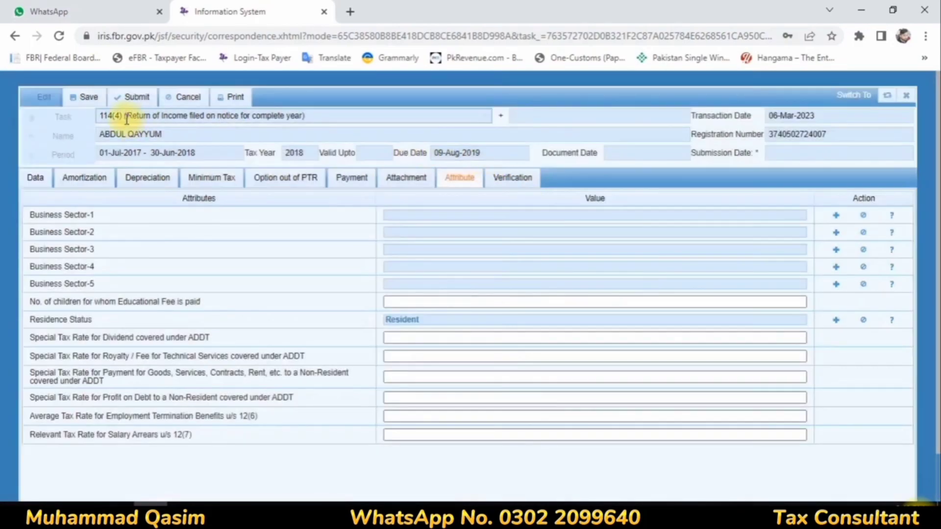
pyautogui.click(89, 97)
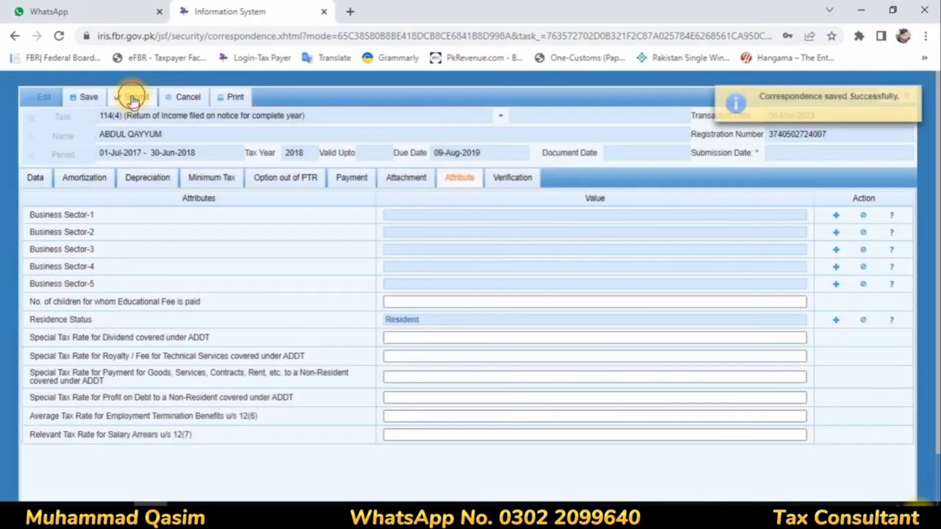
pyautogui.click(132, 100)
pyautogui.click(345, 307)
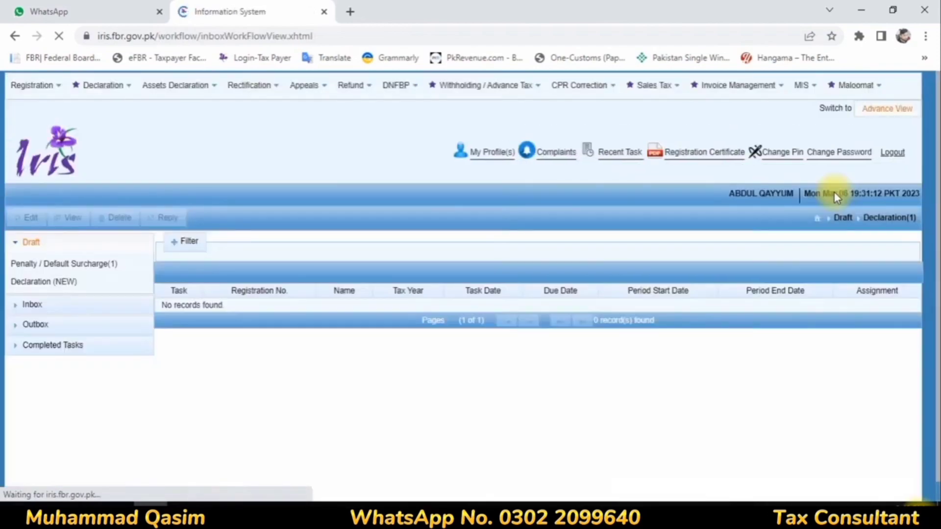
pyautogui.click(74, 345)
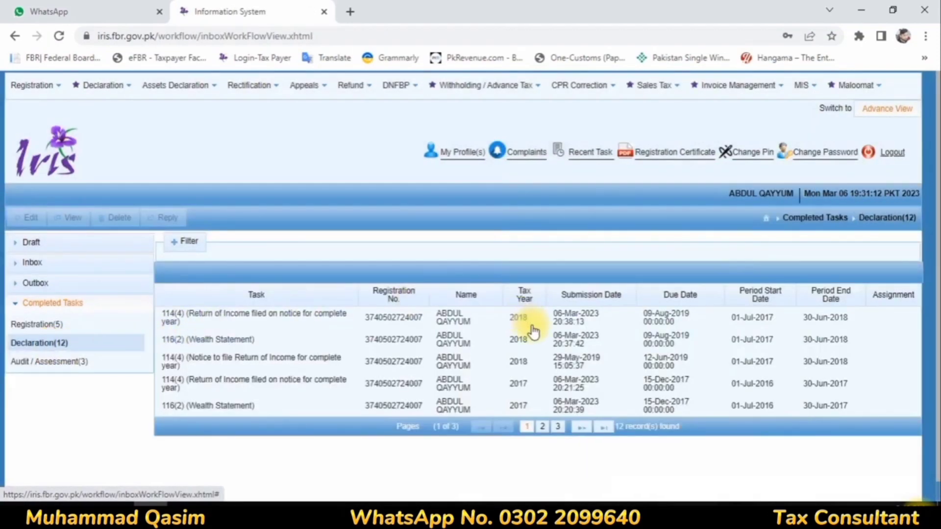
pyautogui.click(525, 340)
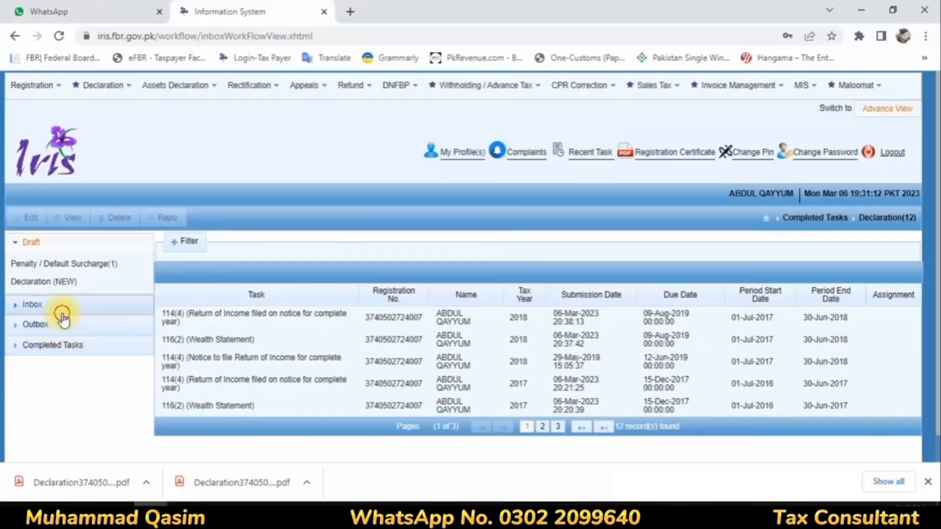
# Select the 2019 114(4) notice in the Inbox declarations and open its return of income form.
pyautogui.click(59, 311)
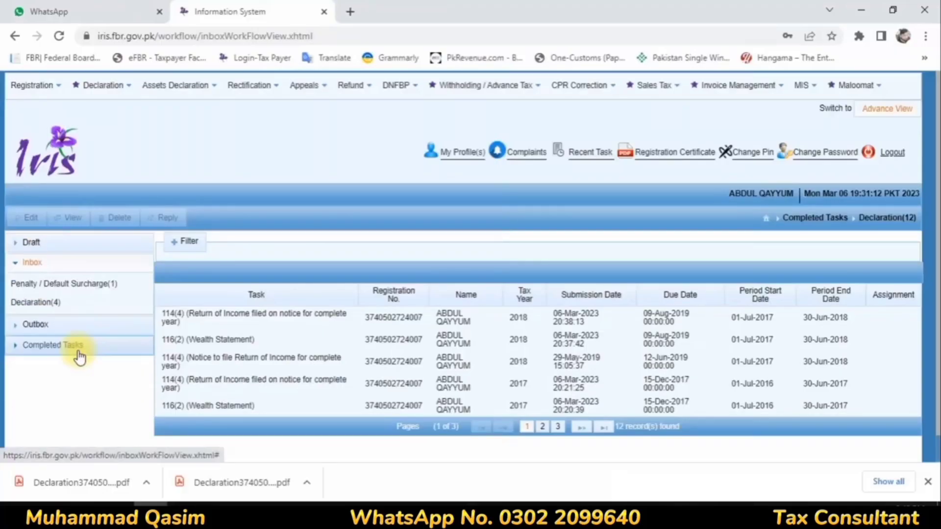
pyautogui.click(66, 305)
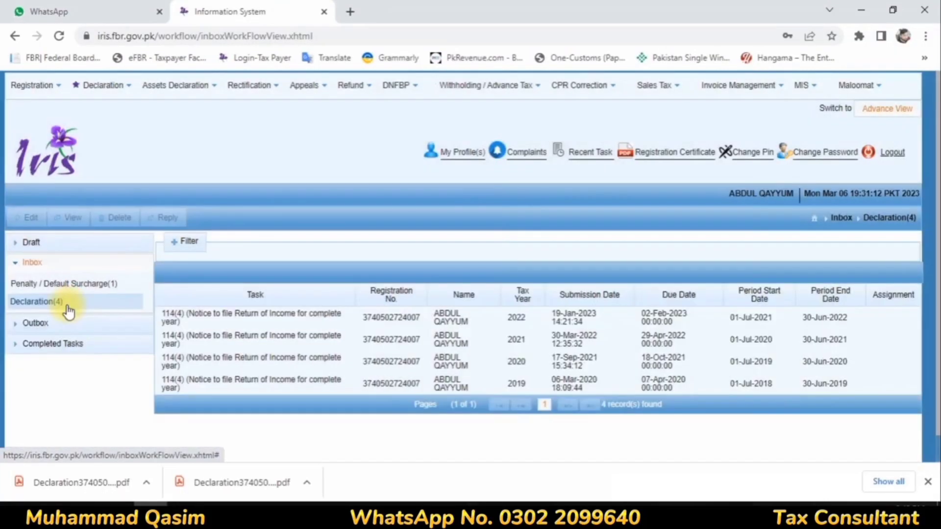
pyautogui.click(512, 386)
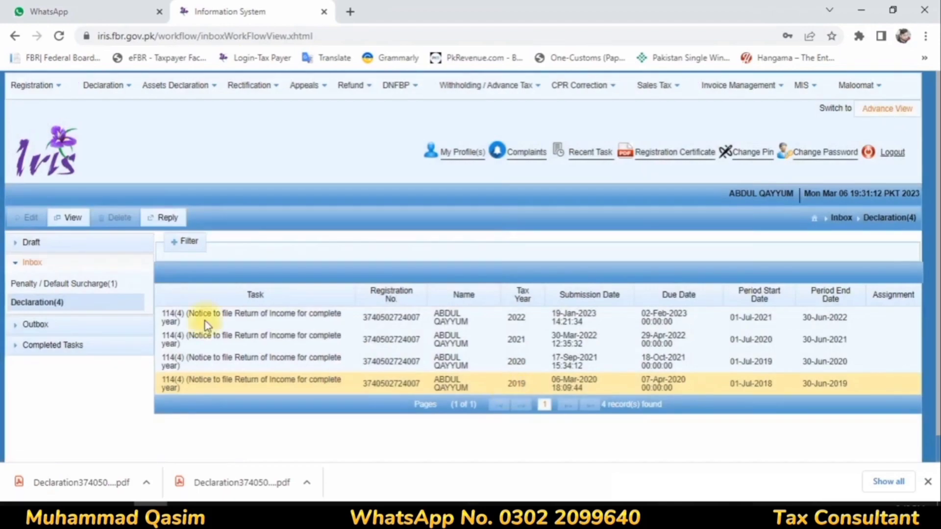
pyautogui.click(166, 216)
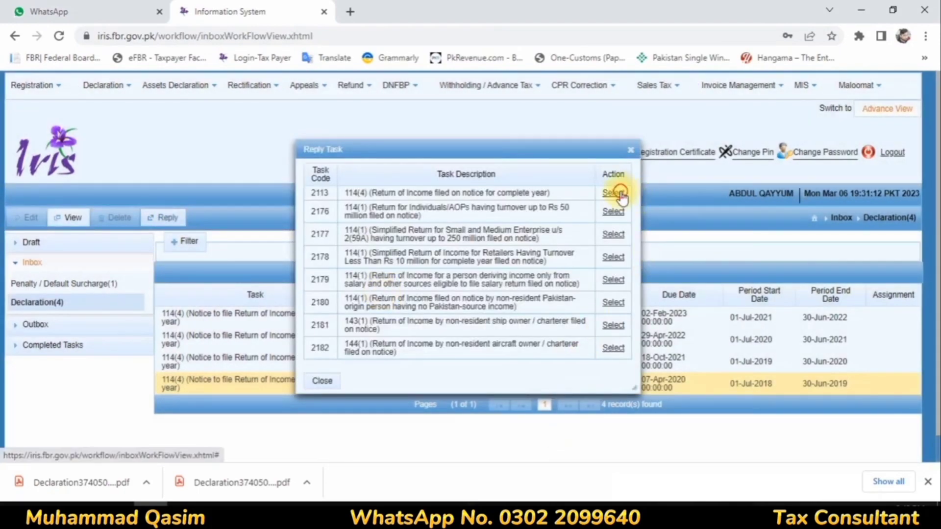
pyautogui.click(619, 194)
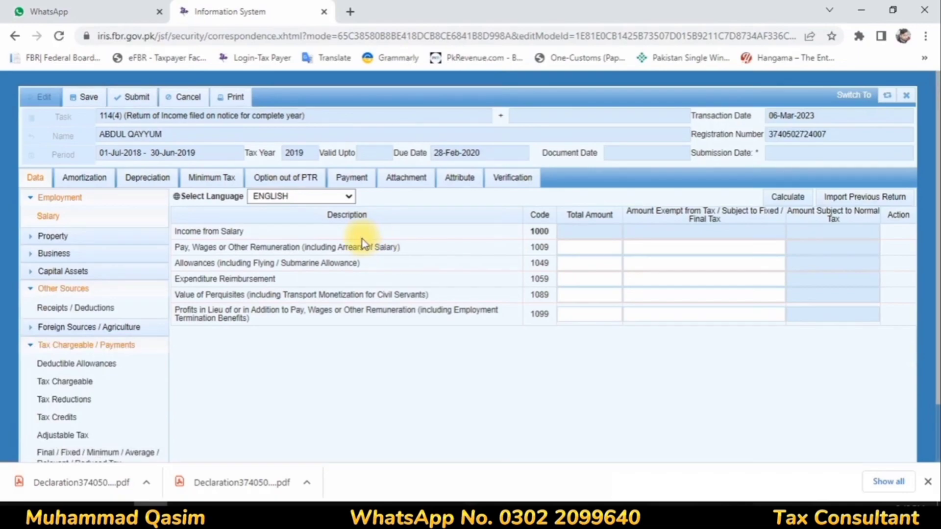
# Enter salary code 1009 with total 428,000 and exempt 28,531, then calculate.
pyautogui.click(608, 246)
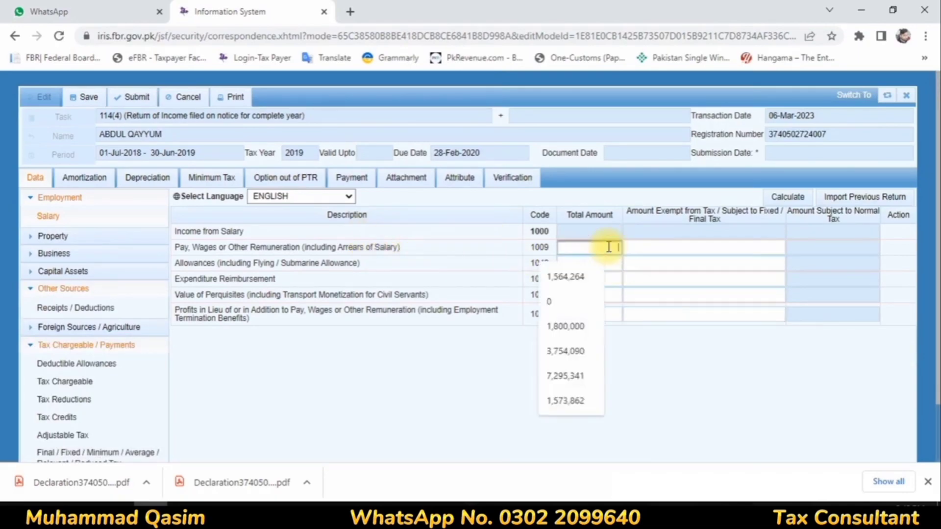
pyautogui.write('428,')
pyautogui.write('000')
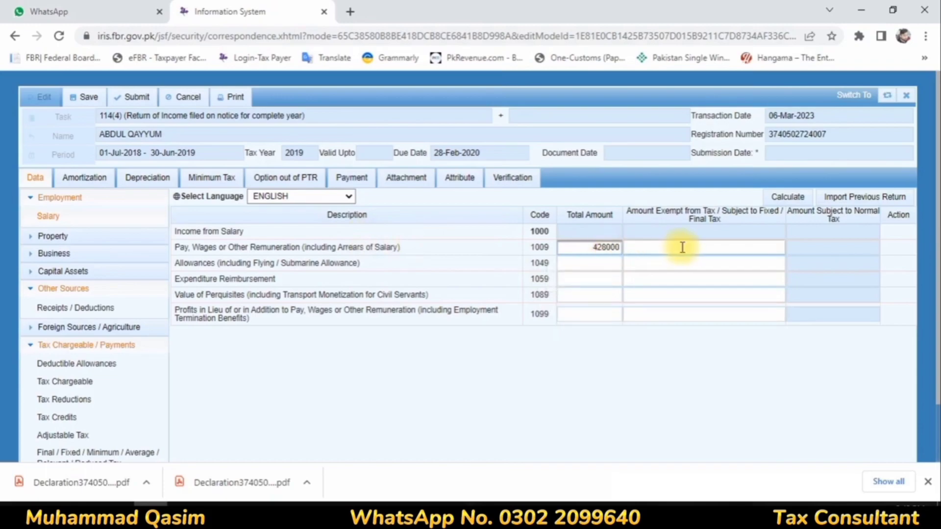
pyautogui.click(684, 246)
pyautogui.write('28531')
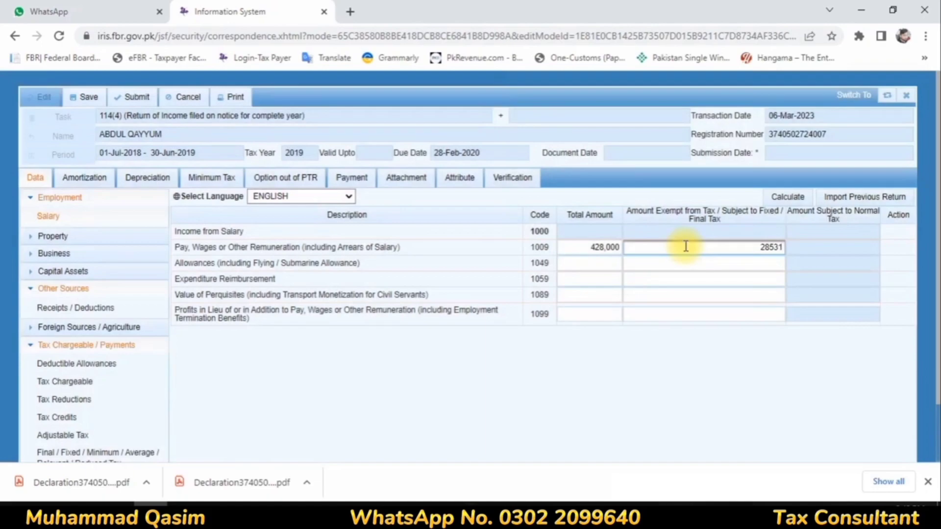
pyautogui.click(791, 197)
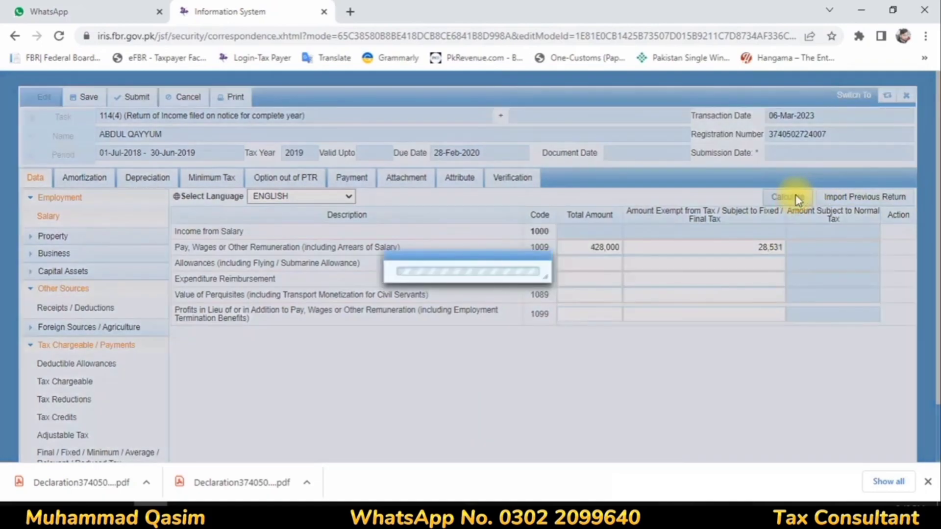
pyautogui.click(796, 198)
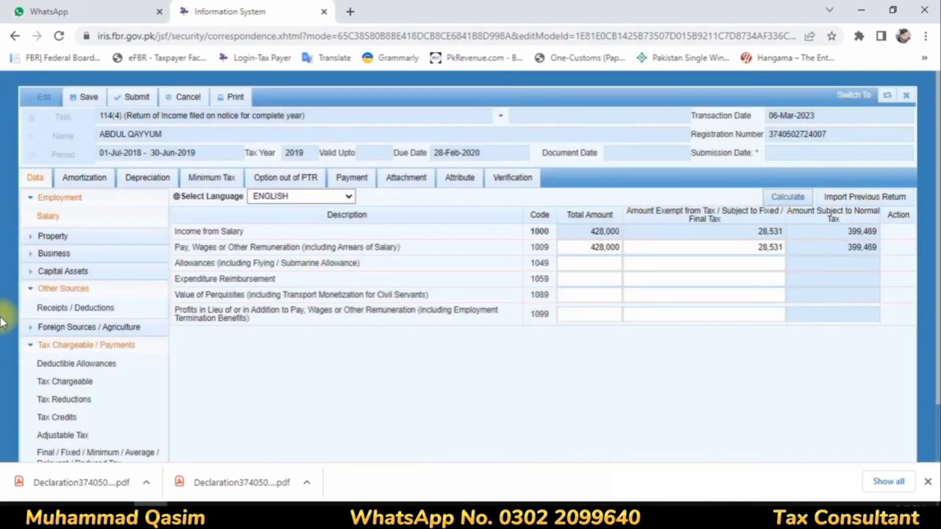
# Under Other Sources, enter Profit on Debt 343,700 as both total and exempt amount, then calculate.
pyautogui.click(75, 308)
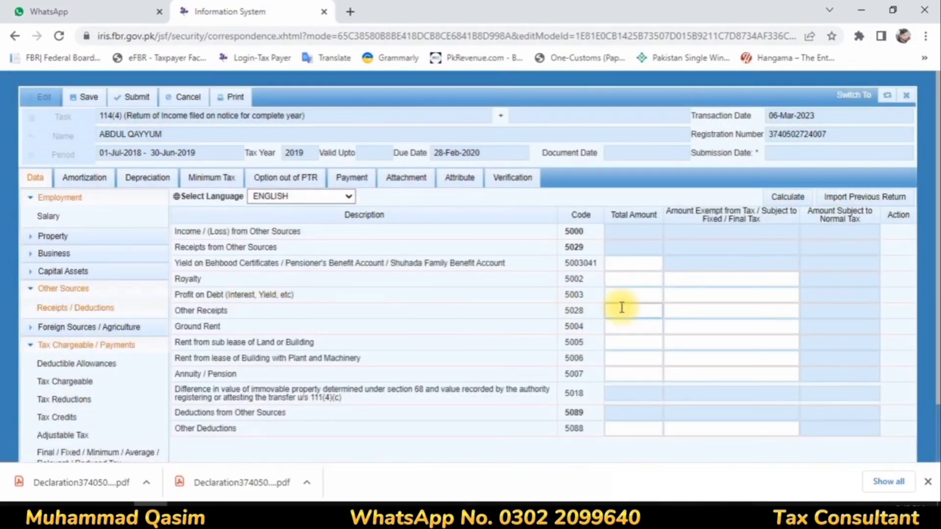
pyautogui.click(621, 296)
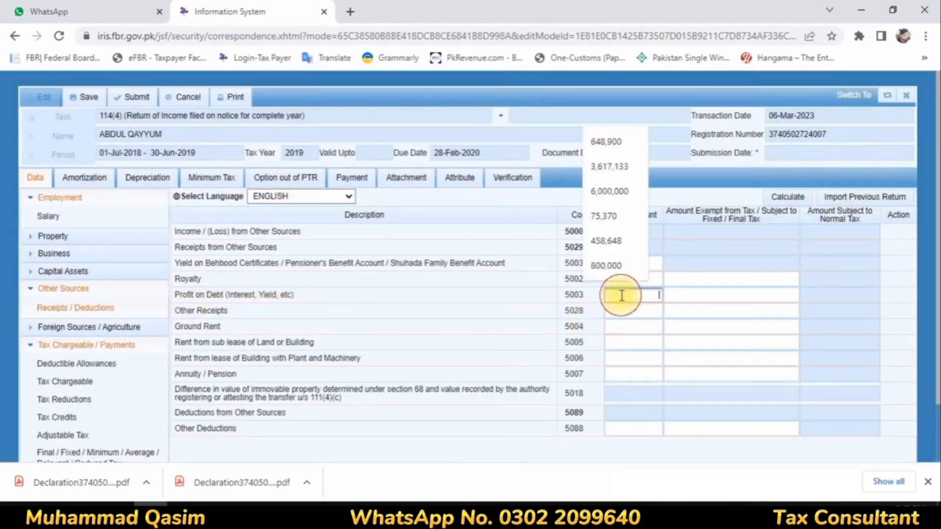
pyautogui.write('3')
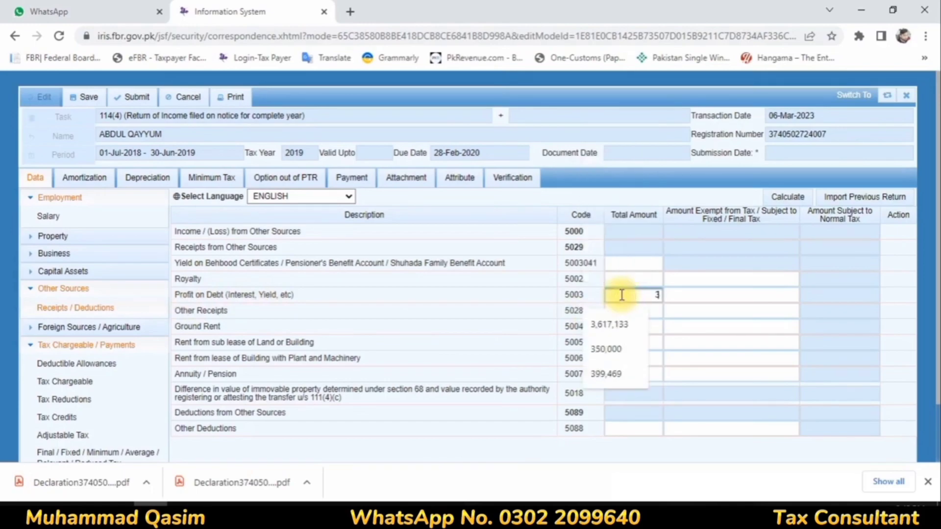
pyautogui.write('43,700')
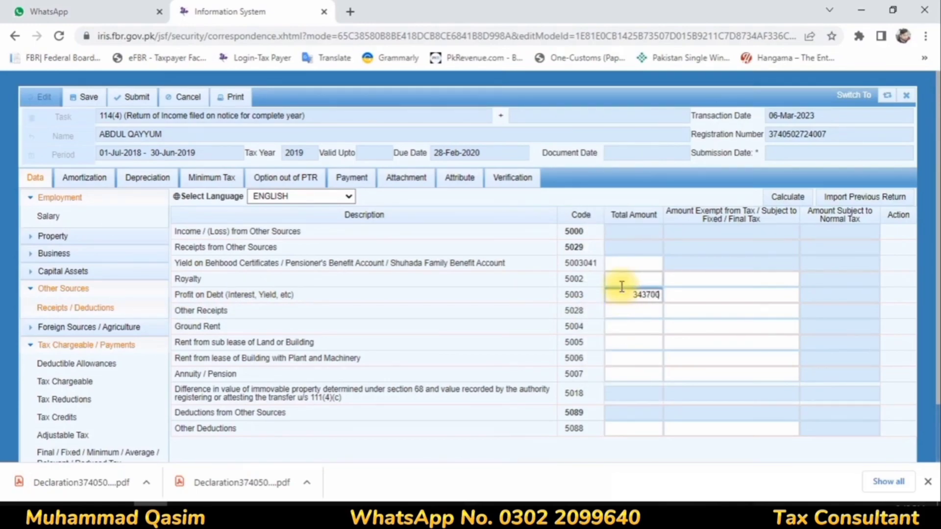
pyautogui.click(751, 311)
pyautogui.click(756, 294)
pyautogui.write('34370')
pyautogui.write('00')
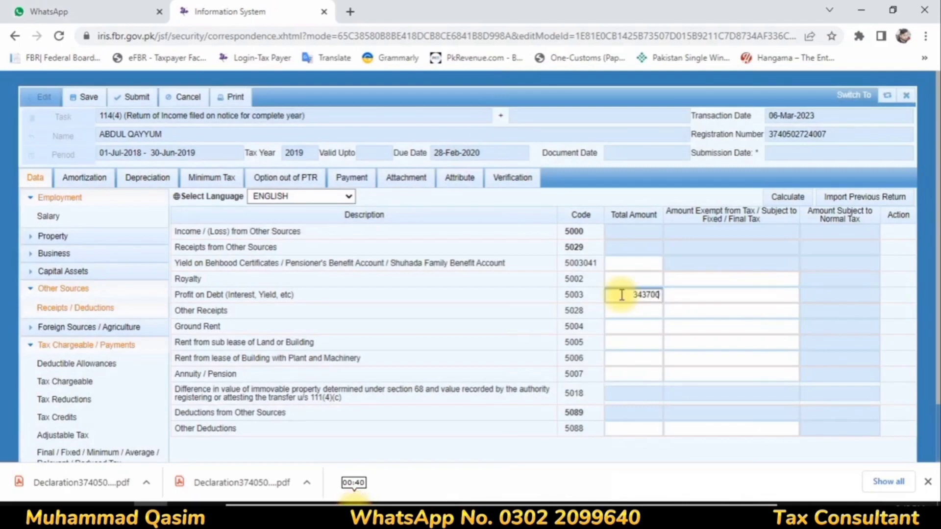
pyautogui.click(751, 313)
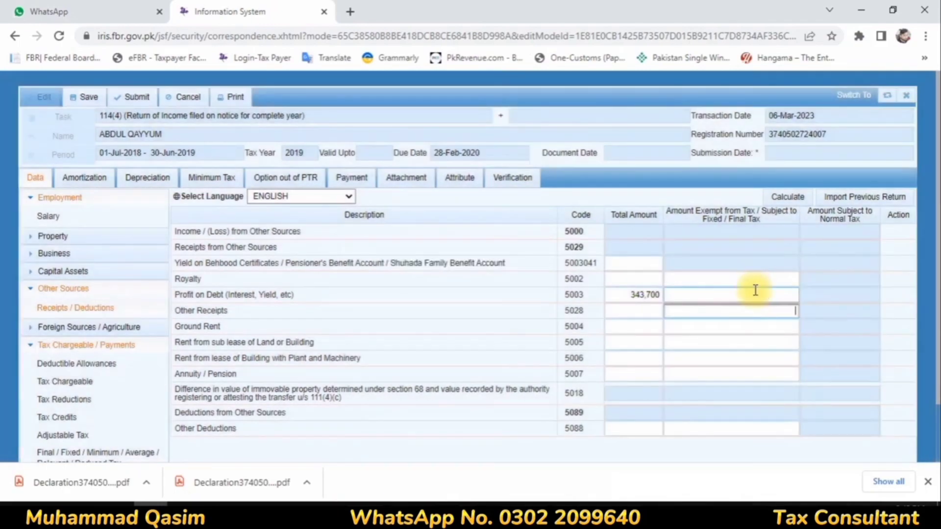
pyautogui.click(756, 294)
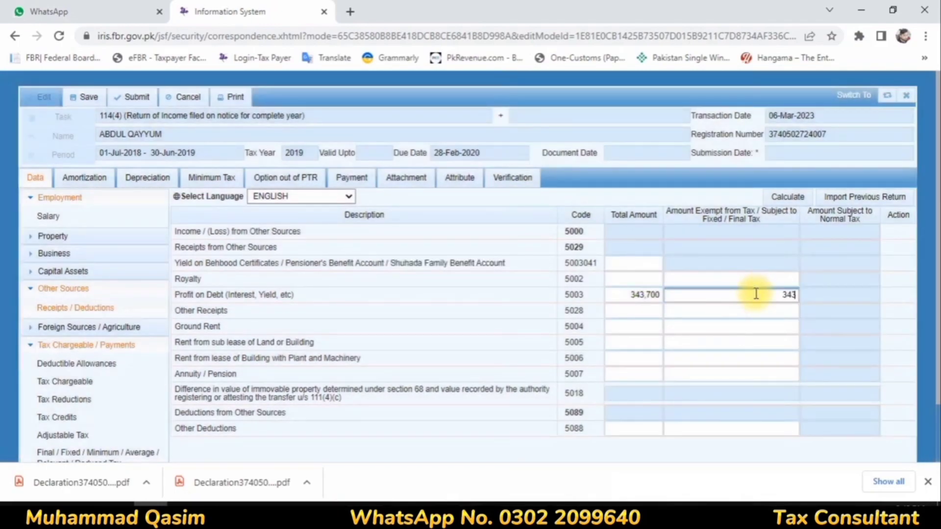
pyautogui.write('343700')
pyautogui.click(787, 199)
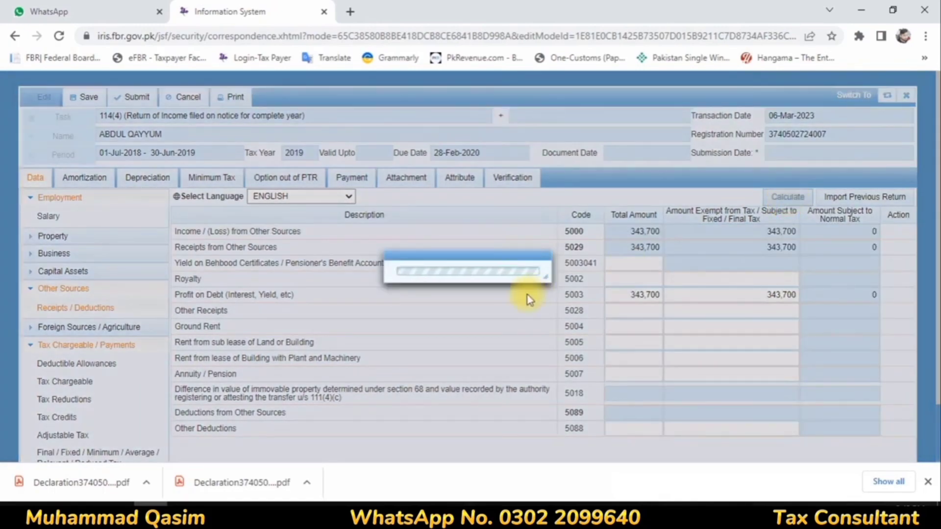
pyautogui.scroll(-1, 80, 383)
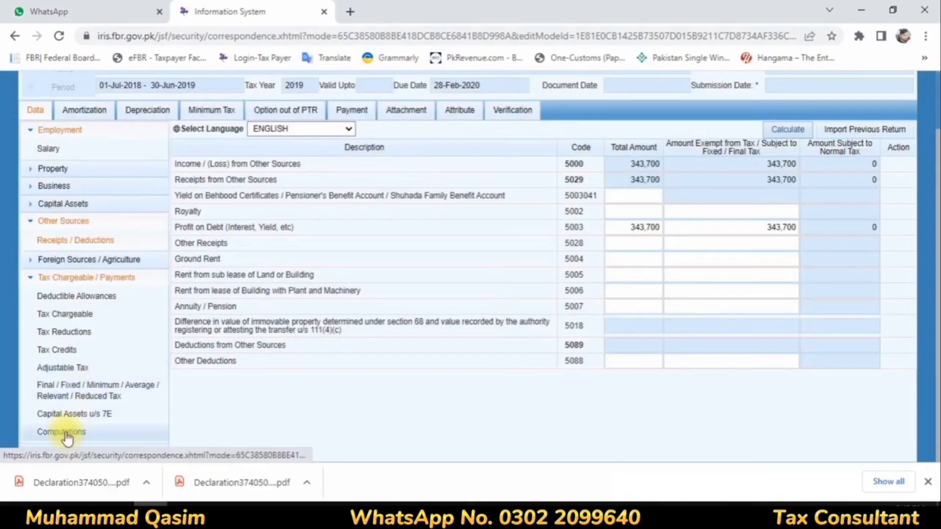
# Add a Profit on debt u/s 7B entry of type Bank described as 'PRofit Al Habib'.
pyautogui.click(80, 396)
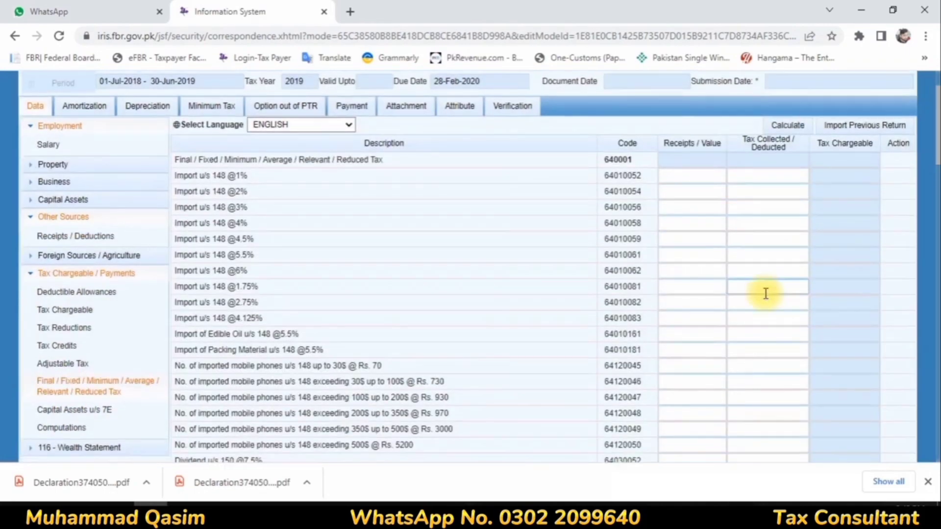
pyautogui.scroll(-15, 770, 294)
pyautogui.scroll(4, 779, 304)
pyautogui.scroll(-5, 855, 340)
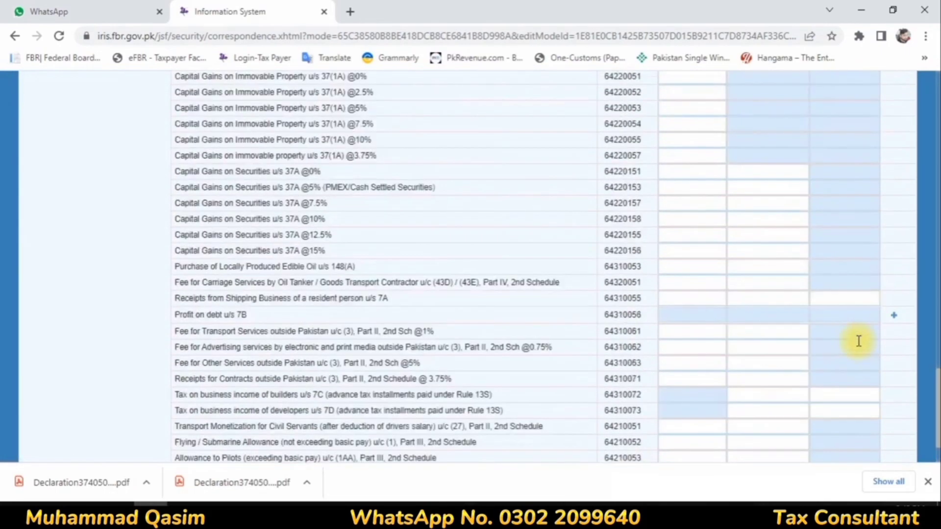
pyautogui.click(894, 315)
pyautogui.click(399, 220)
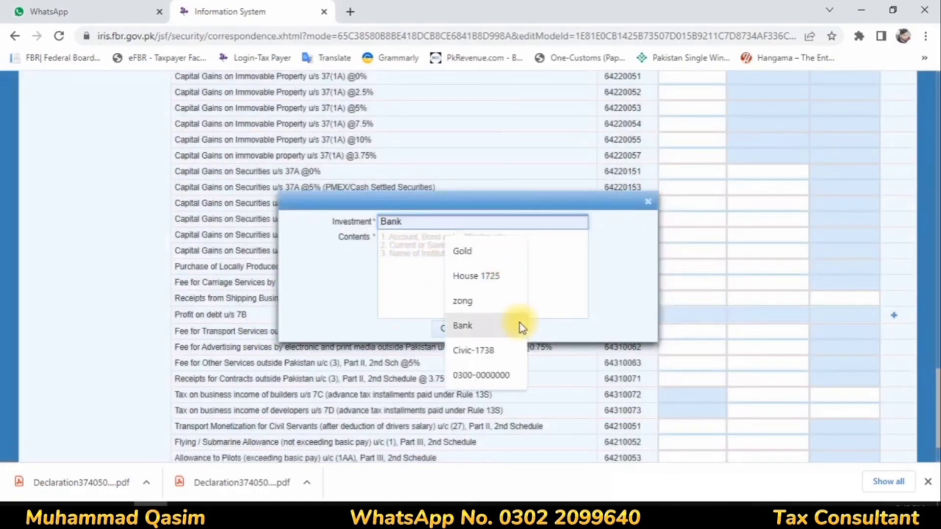
pyautogui.click(458, 328)
pyautogui.click(413, 244)
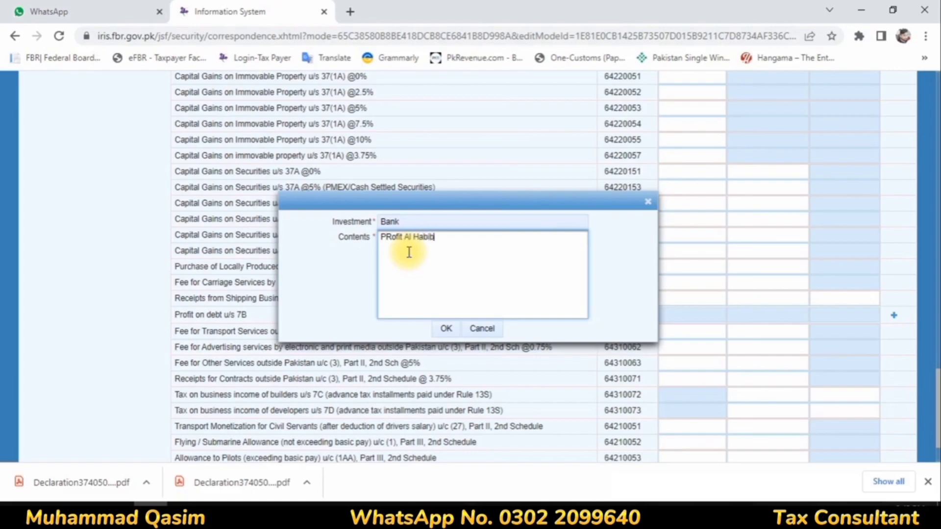
pyautogui.write('PRofit Al Habib')
pyautogui.click(445, 328)
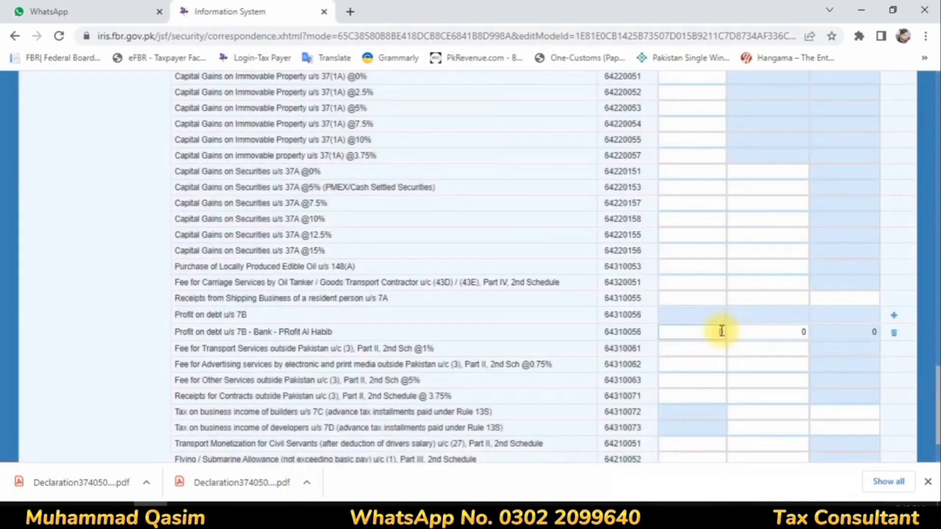
# Fill the new row with receipts 343,700 and tax deducted 34,370, then calculate.
pyautogui.click(715, 334)
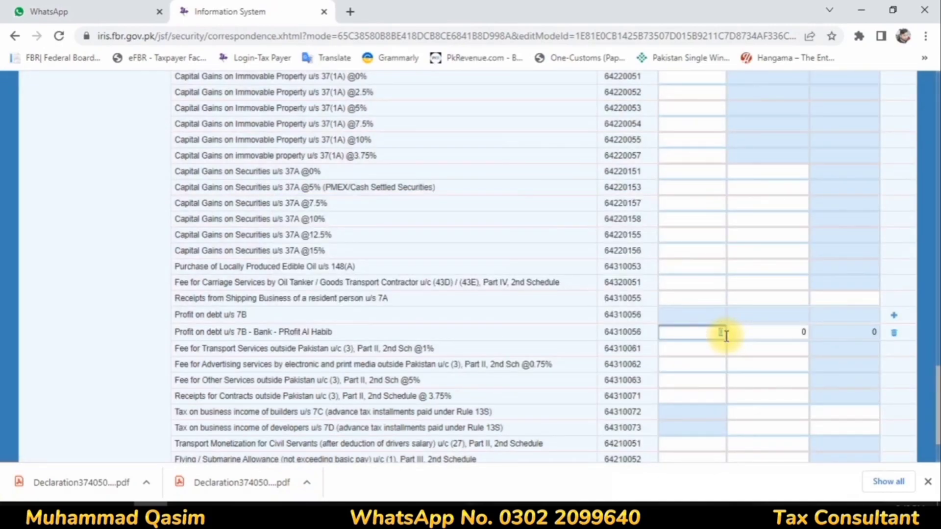
pyautogui.write('343700')
pyautogui.click(768, 334)
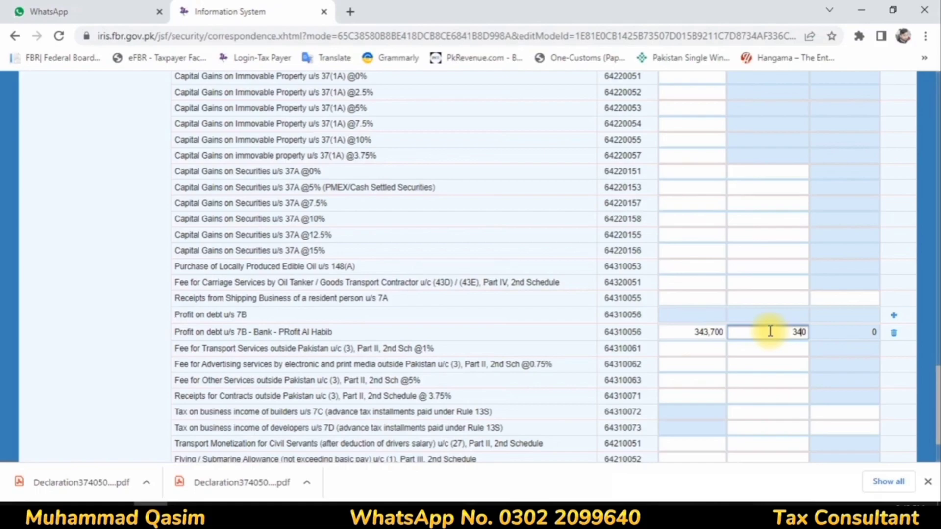
pyautogui.doubleClick(780, 332)
pyautogui.write('34370')
pyautogui.click(770, 224)
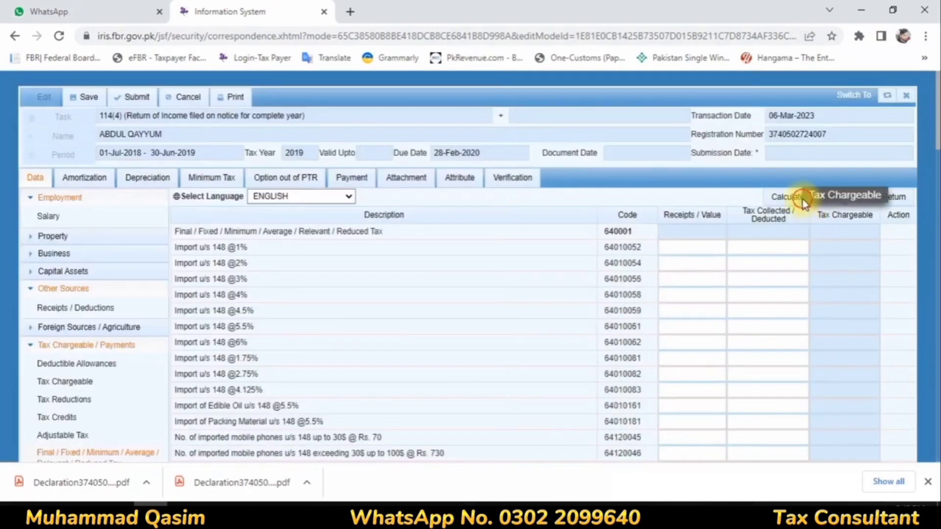
pyautogui.click(802, 199)
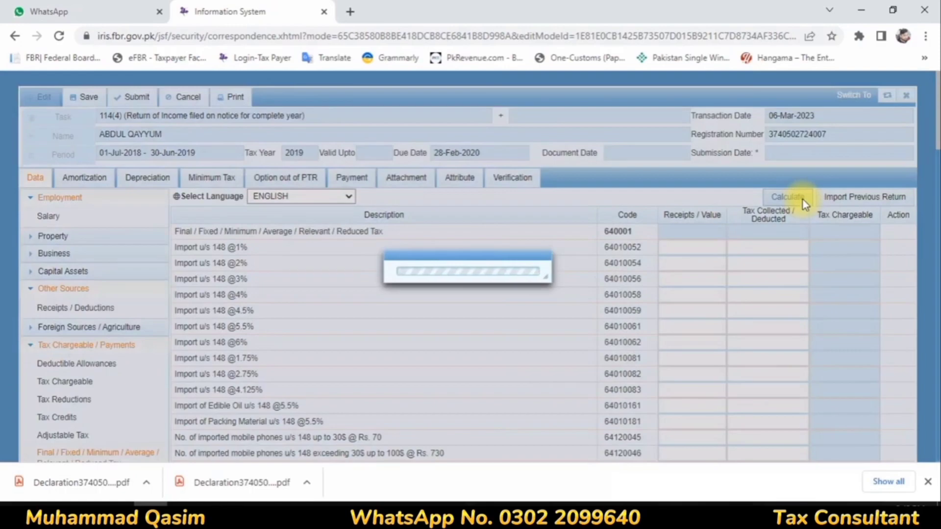
pyautogui.scroll(-1, 1, 352)
pyautogui.scroll(-5, 39, 338)
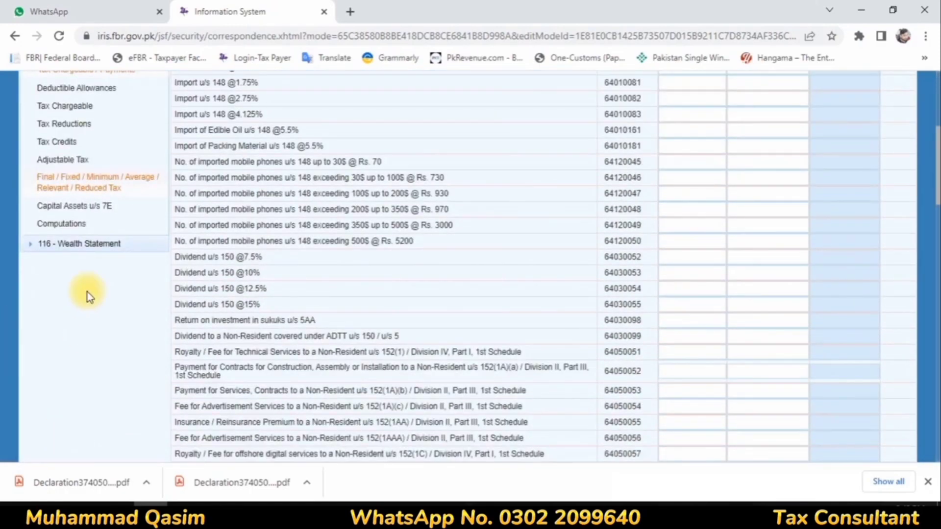
# Check computations show taxable income 399,469 and tax 34,370, then expand 116 - Wealth Statement.
pyautogui.click(76, 223)
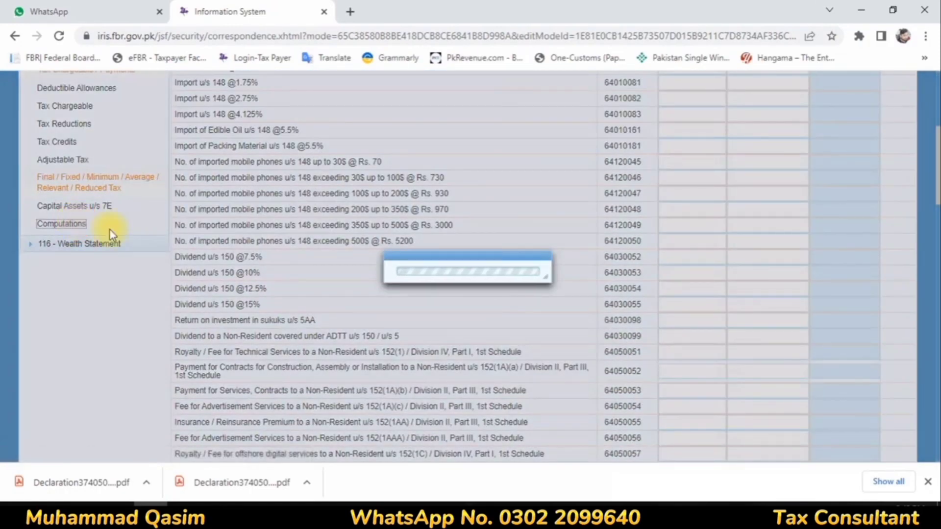
pyautogui.scroll(6, 689, 313)
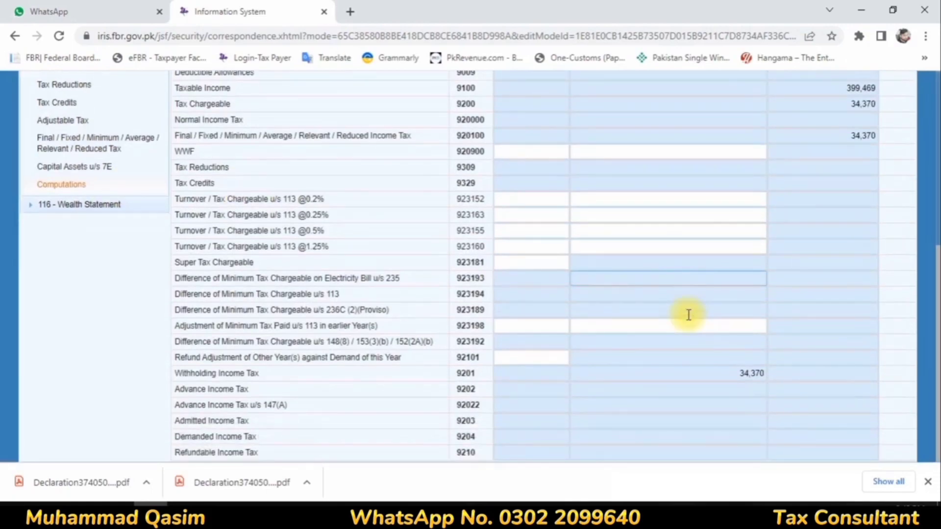
pyautogui.scroll(-6, 689, 315)
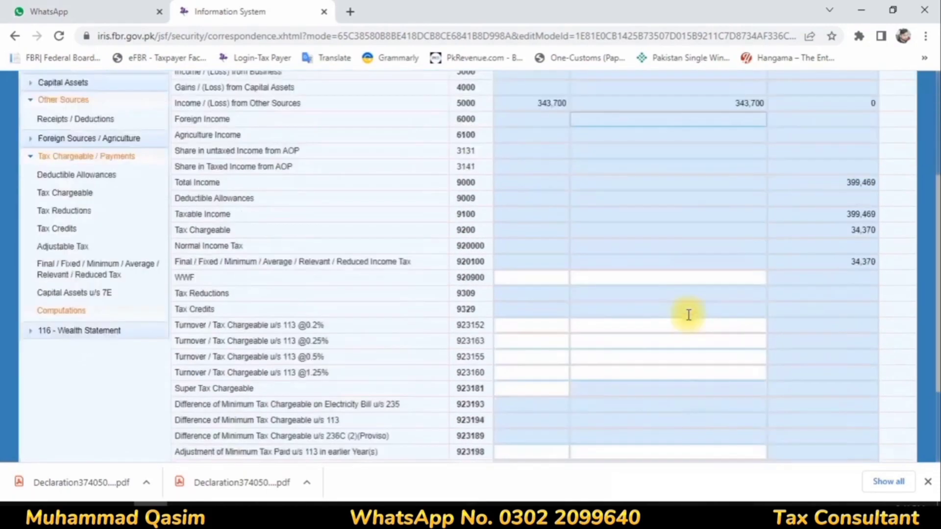
pyautogui.scroll(6, 395, 331)
pyautogui.scroll(-6, 25, 374)
pyautogui.click(62, 210)
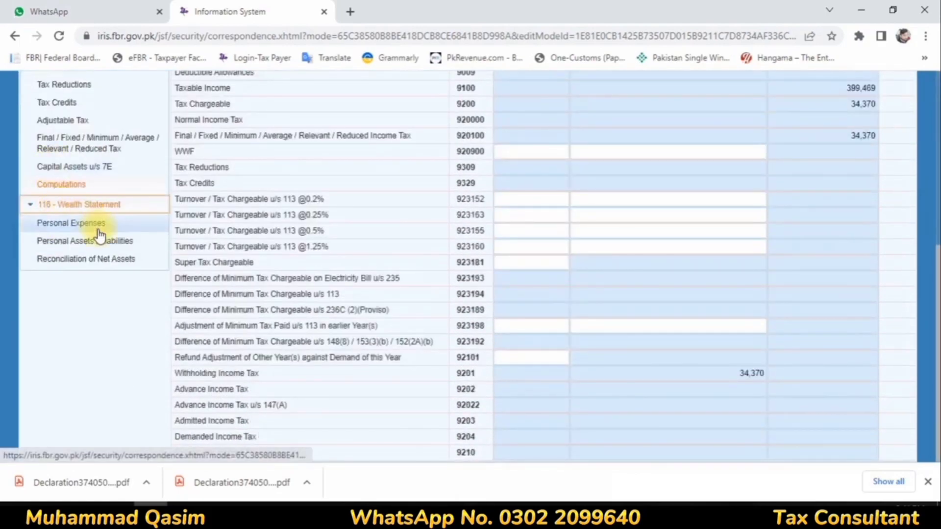
# Set household expenses to 476,667 and rates/taxes to 34,370, bringing personal expenses to 511,037.
pyautogui.click(94, 224)
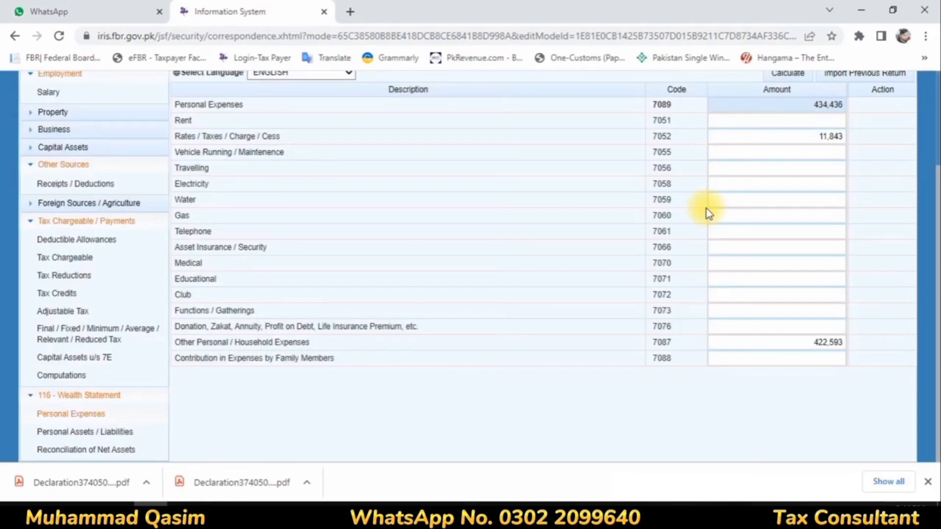
pyautogui.click(799, 344)
pyautogui.write('476')
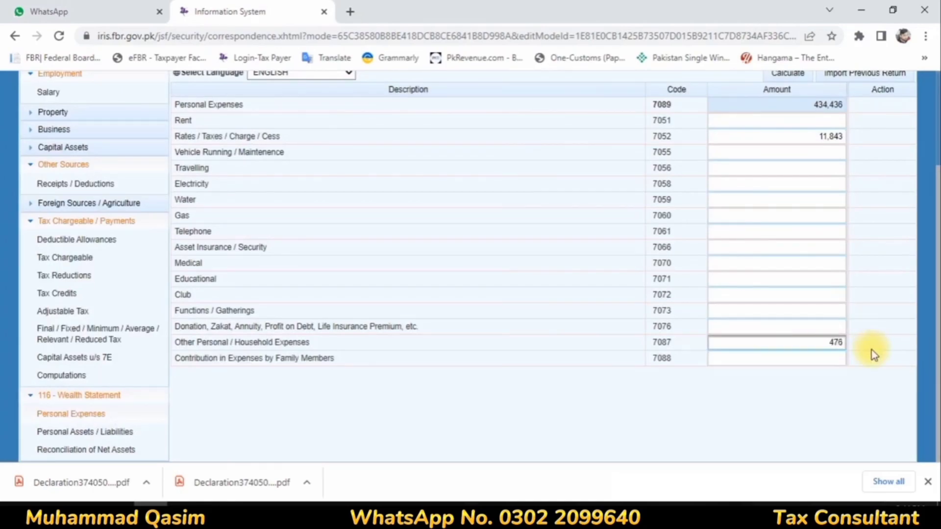
pyautogui.write('667')
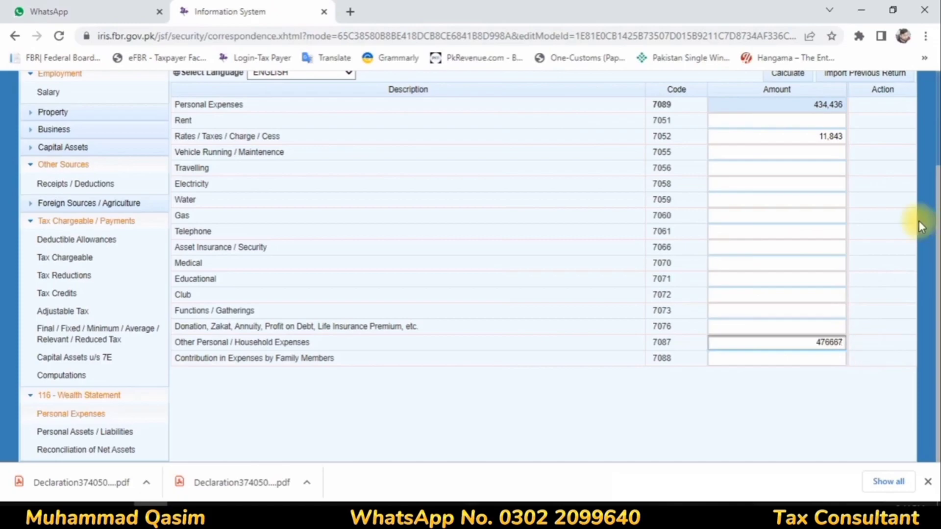
pyautogui.click(808, 135)
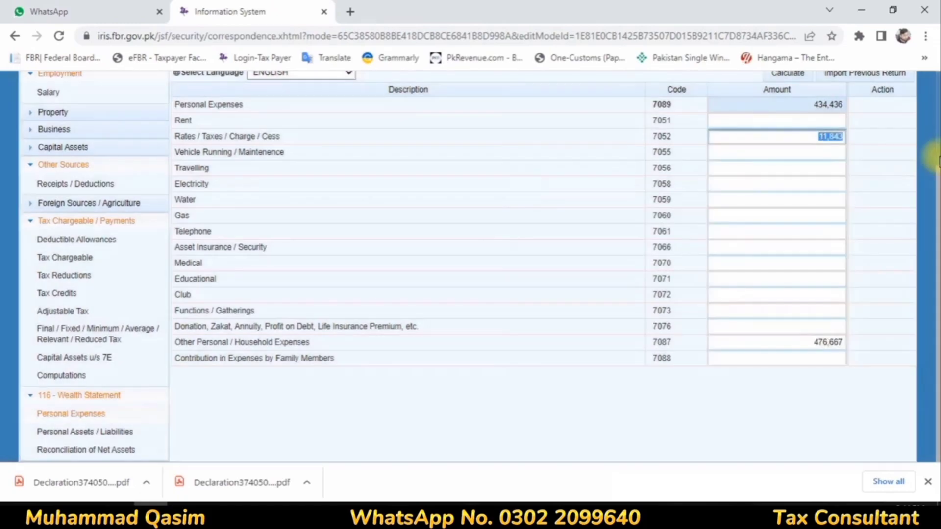
pyautogui.press('BackSpace')
pyautogui.write('34370')
pyautogui.click(851, 163)
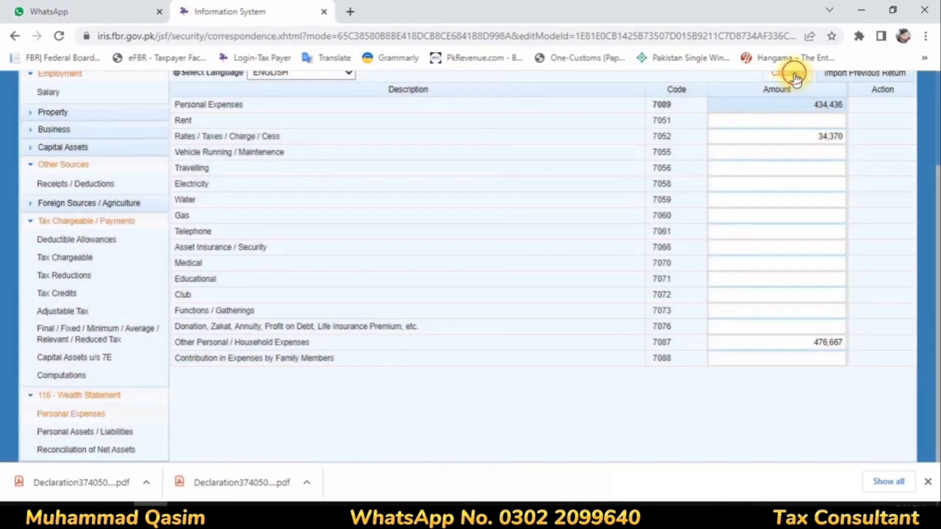
pyautogui.click(795, 75)
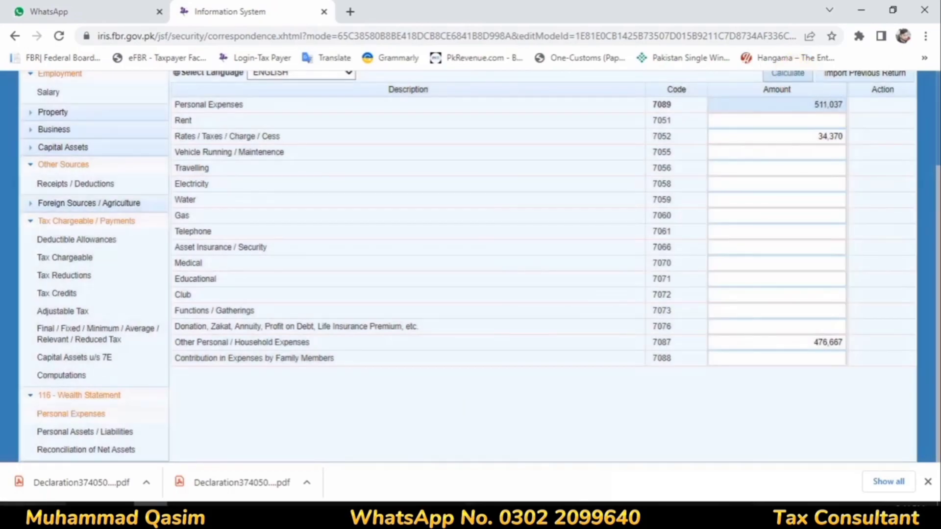
pyautogui.click(66, 432)
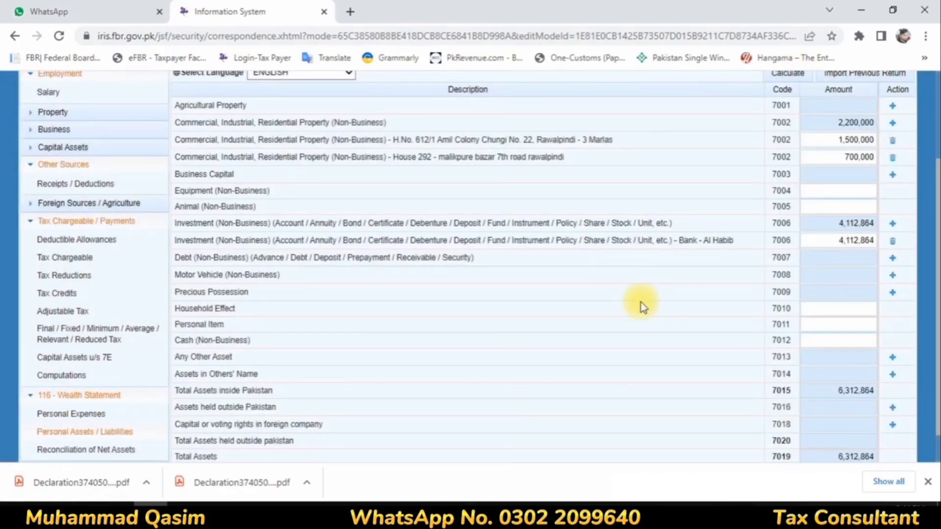
# Change the 7006 Bank Al Habib amount to 4,373,527 and recalculate total assets to 6,573,527.
pyautogui.doubleClick(840, 240)
pyautogui.write('4373527')
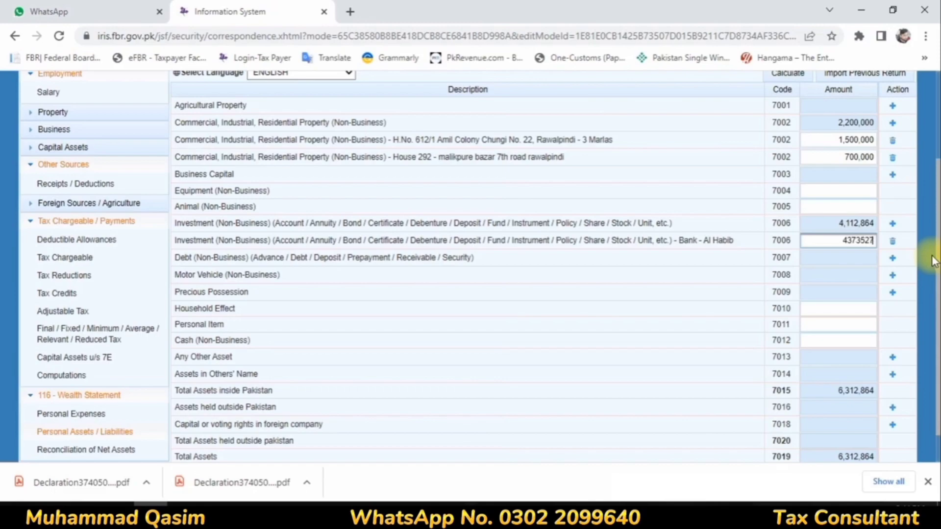
pyautogui.click(726, 311)
pyautogui.scroll(3, 799, 254)
pyautogui.click(792, 199)
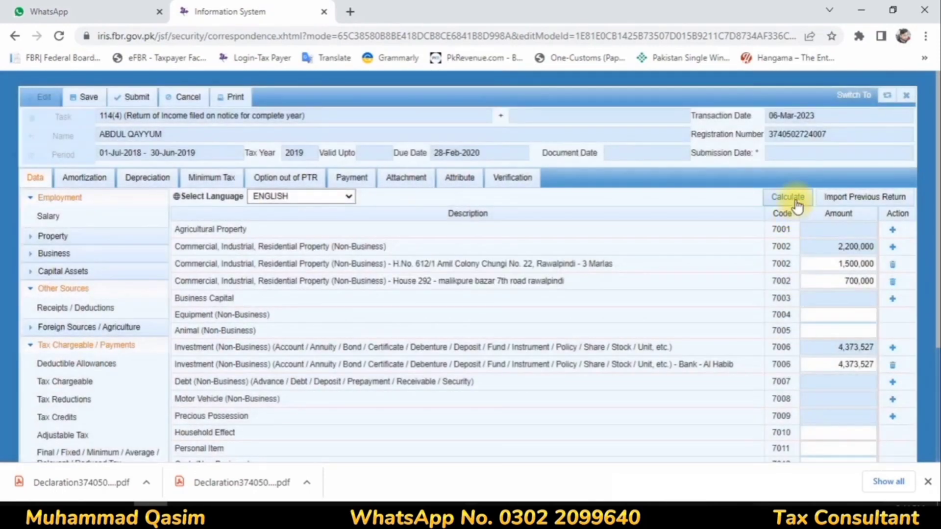
pyautogui.click(788, 200)
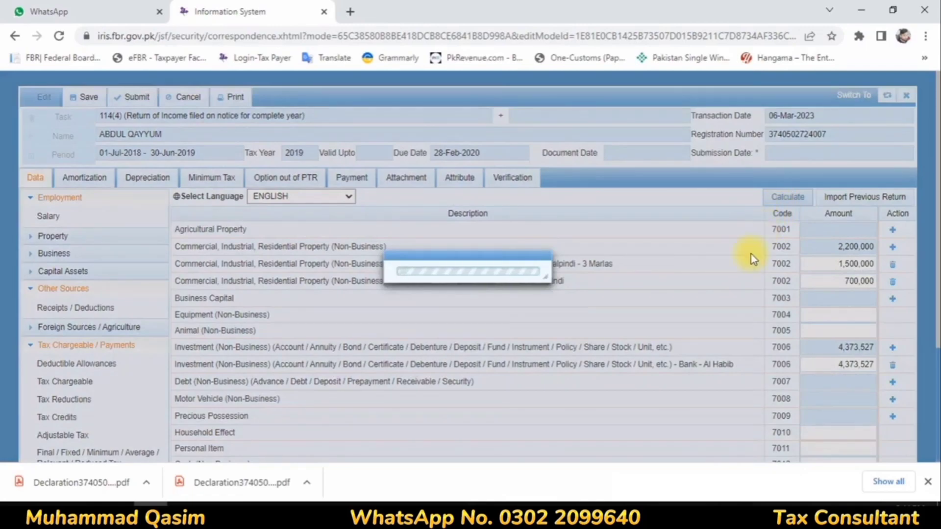
pyautogui.scroll(-3, 687, 283)
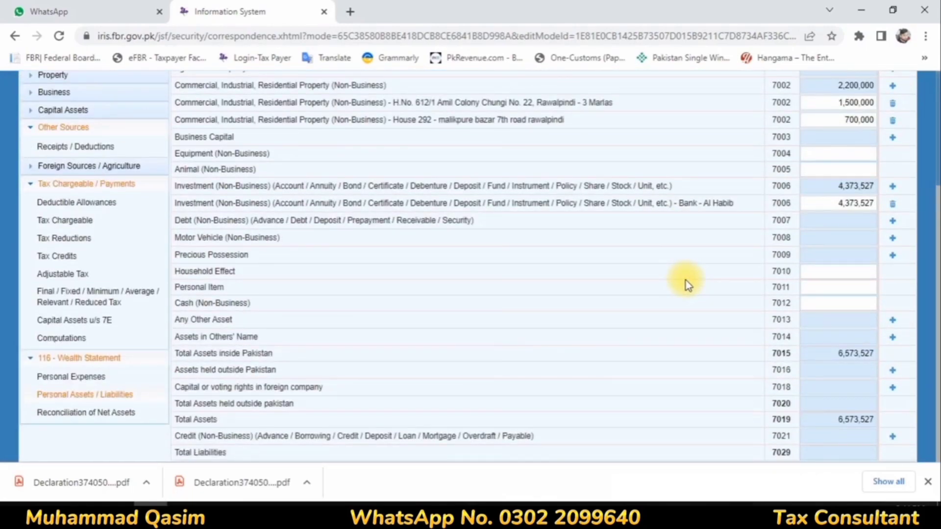
# Change code 7033 final/fixed tax income to 343,700 and recalculate to 0 unreconciled.
pyautogui.click(113, 414)
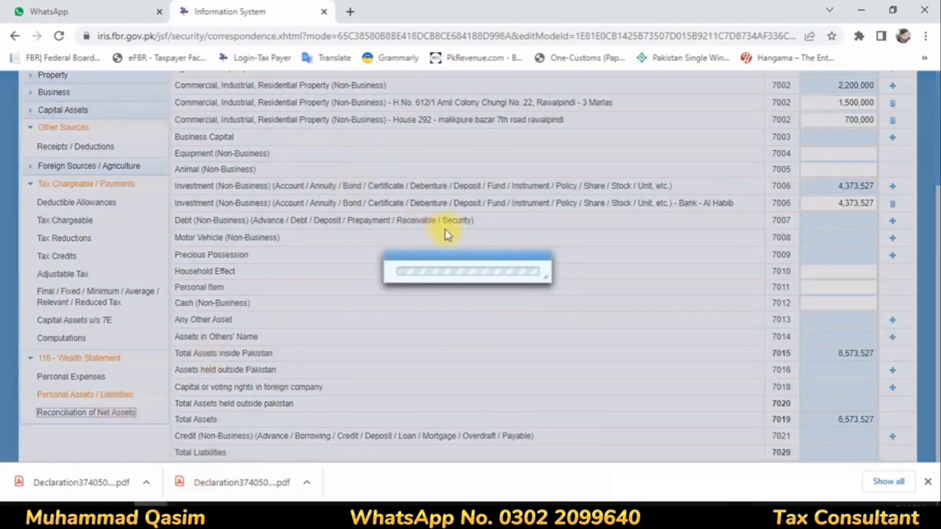
pyautogui.scroll(2, 488, 222)
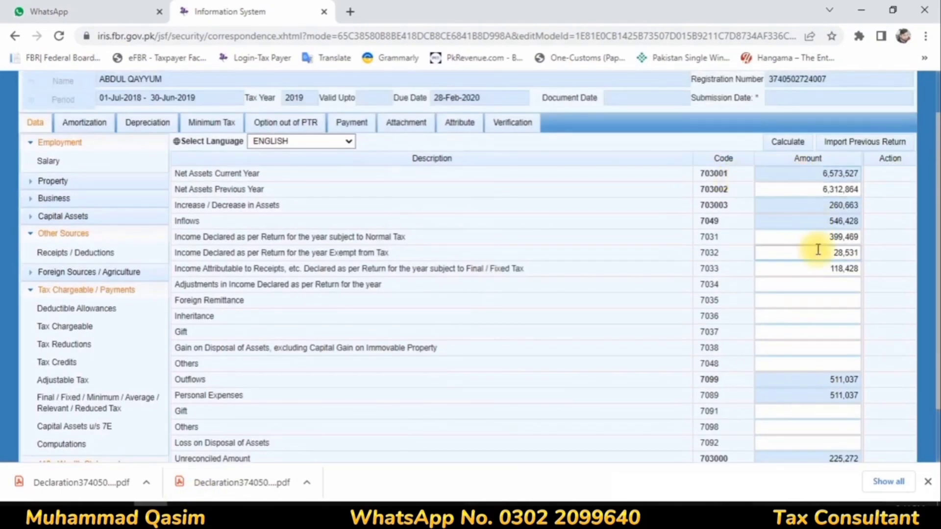
pyautogui.click(819, 268)
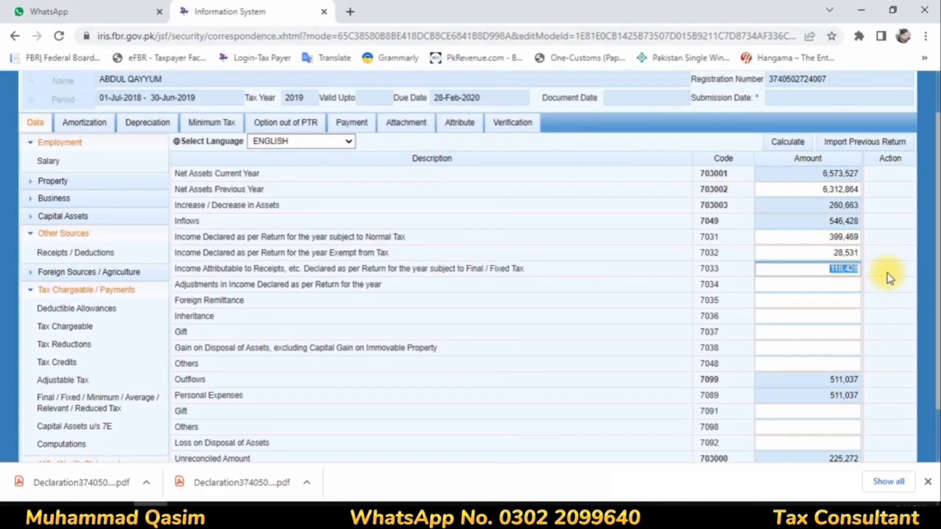
pyautogui.write('343700')
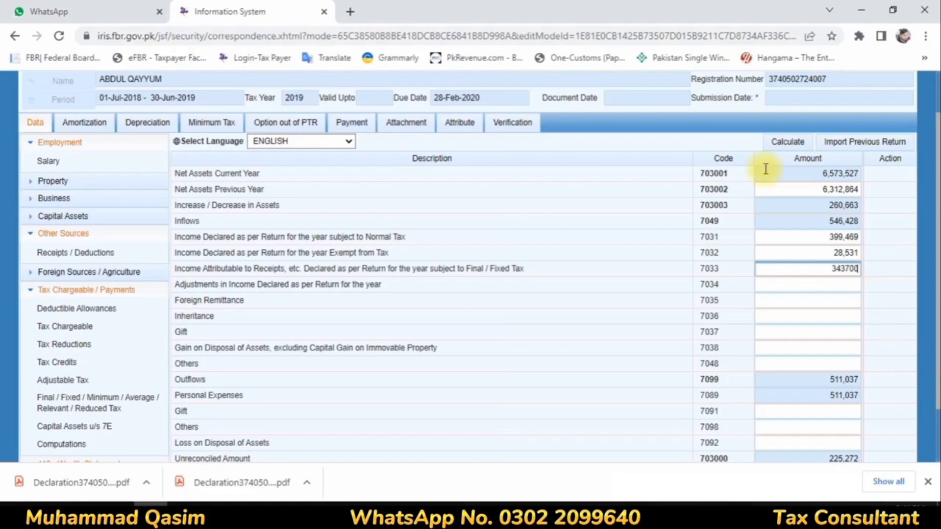
pyautogui.click(781, 284)
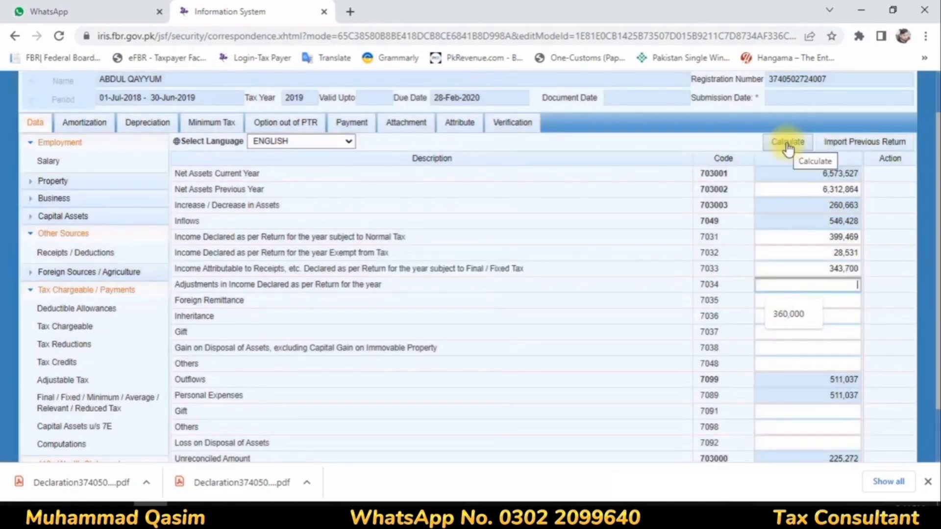
pyautogui.click(784, 142)
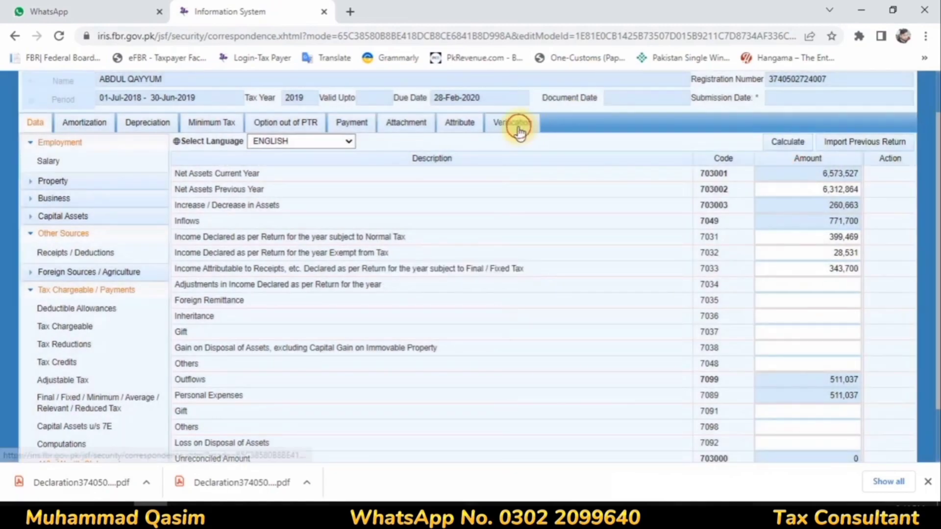
pyautogui.click(520, 132)
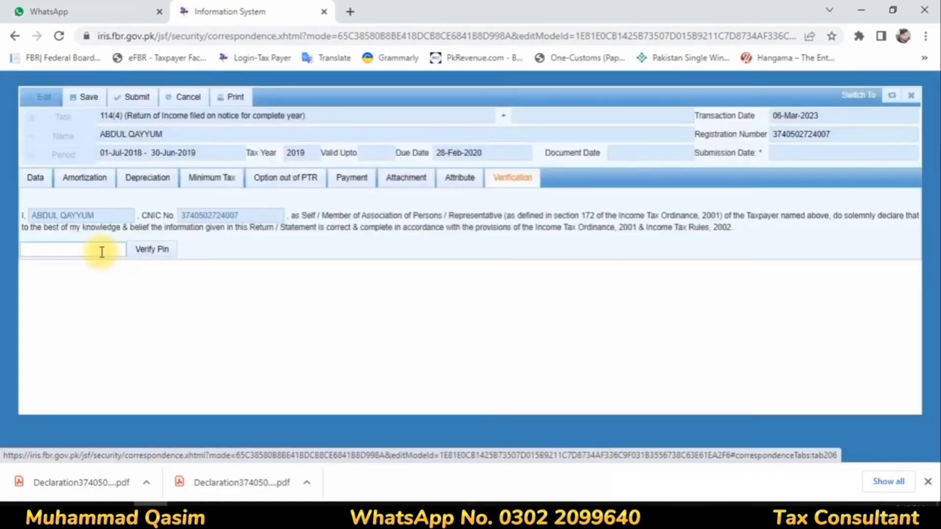
# Enter and verify the return's PIN, declining to save it in the browser.
pyautogui.click(102, 252)
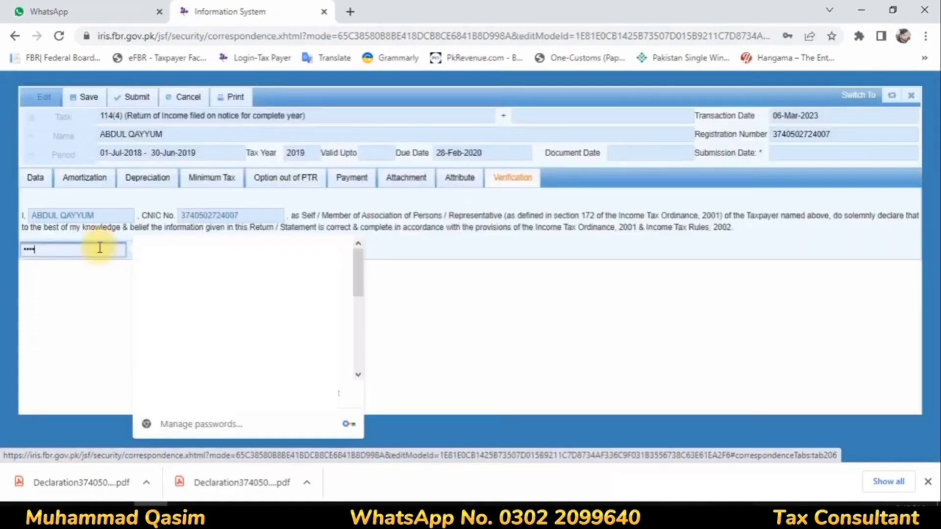
pyautogui.write('****')
pyautogui.click(154, 249)
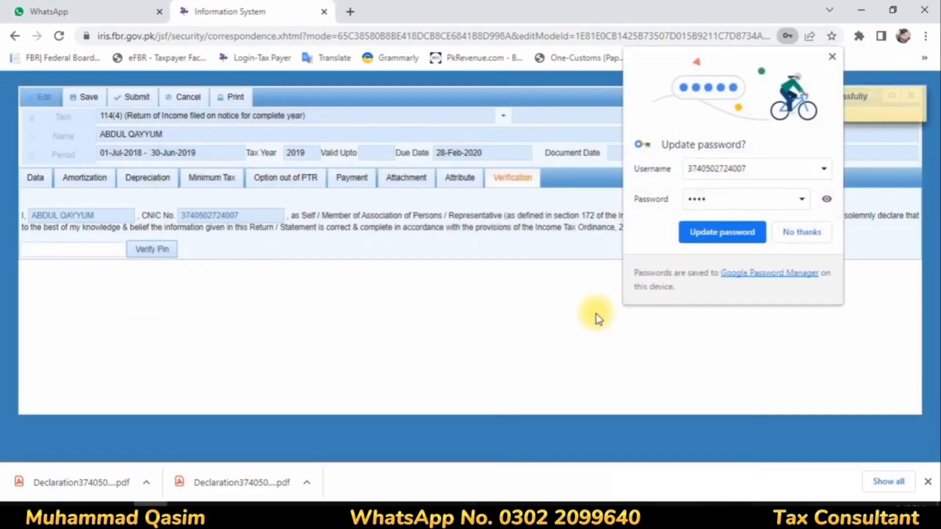
pyautogui.click(813, 239)
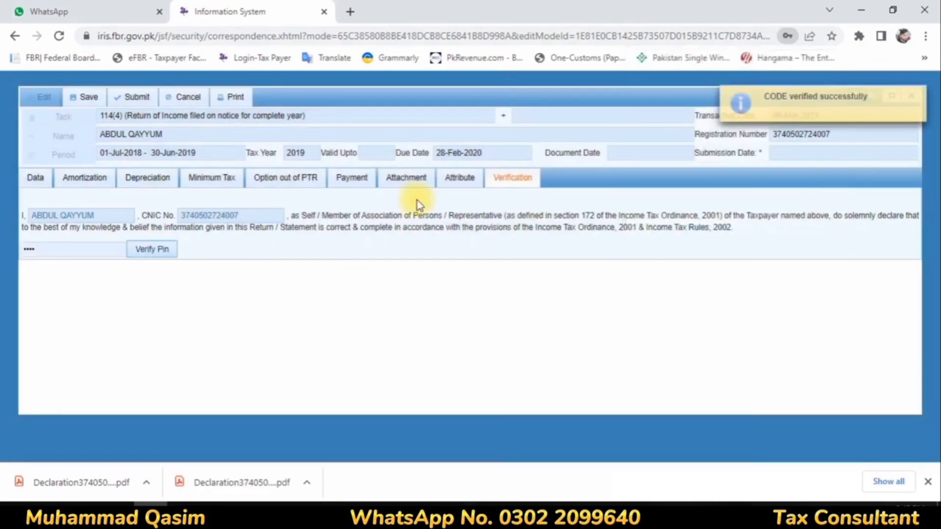
# Set the return's Residence Status attribute to Resident.
pyautogui.click(458, 181)
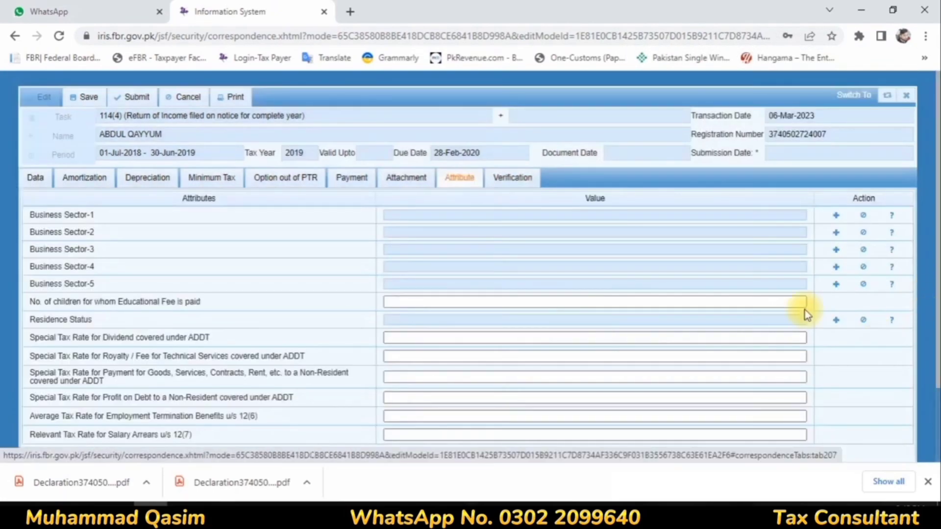
pyautogui.click(834, 321)
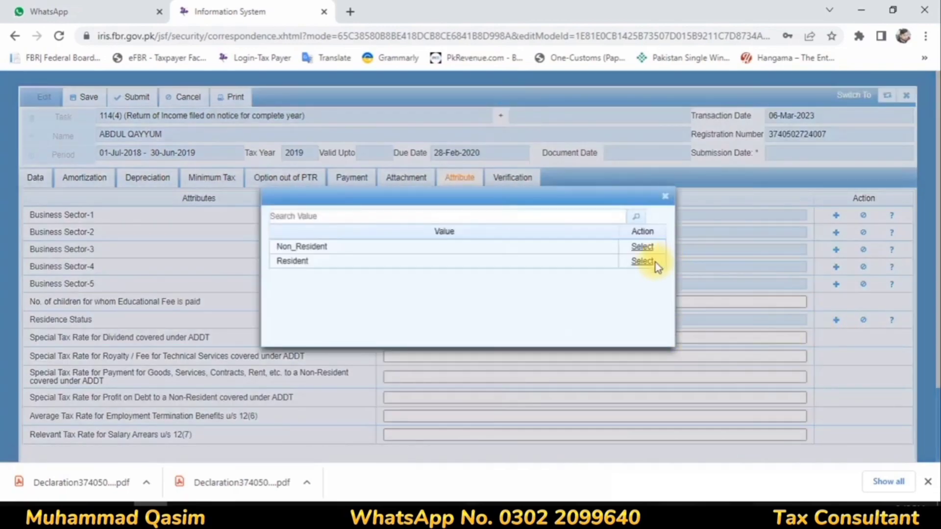
pyautogui.click(638, 264)
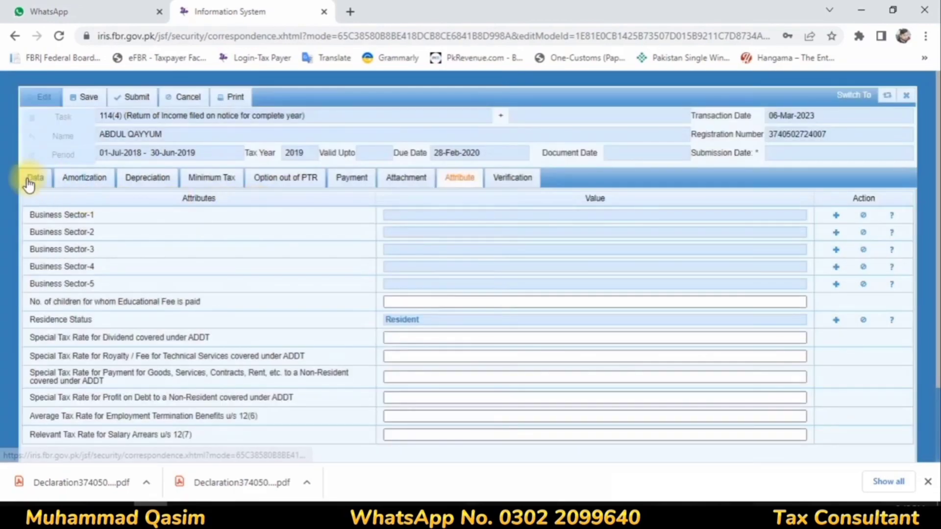
pyautogui.click(29, 180)
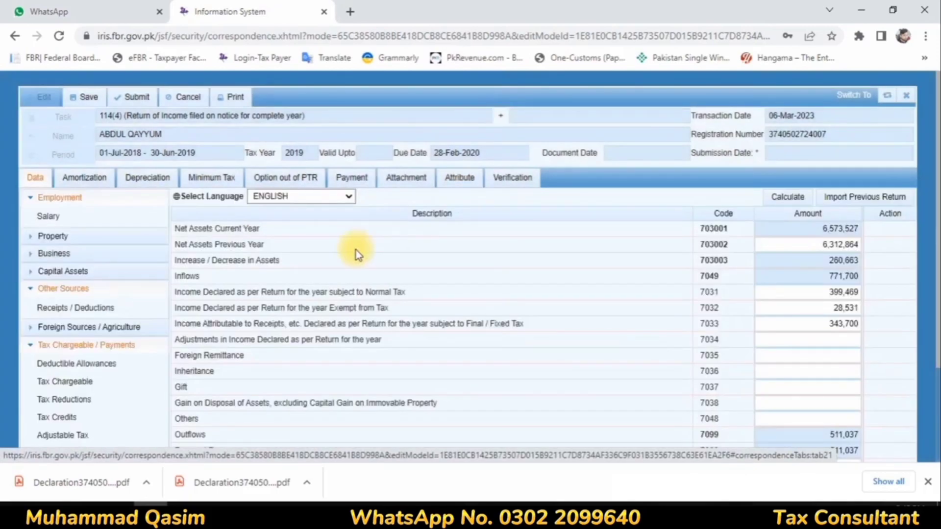
pyautogui.scroll(-3, 355, 250)
# Submit the 2019 return from Reconciliation of Net Assets and confirm Yes.
pyautogui.click(84, 432)
pyautogui.click(93, 453)
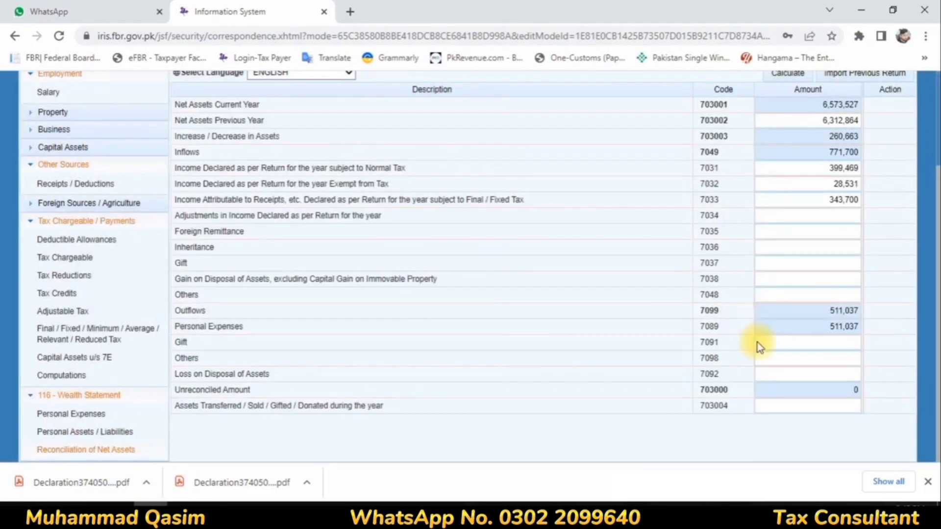
pyautogui.scroll(3, 852, 402)
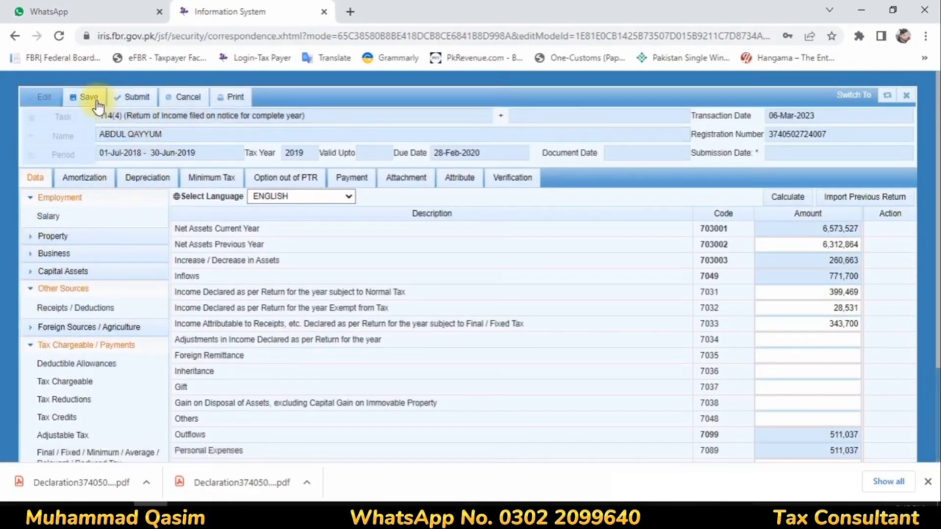
pyautogui.click(132, 103)
pyautogui.click(345, 287)
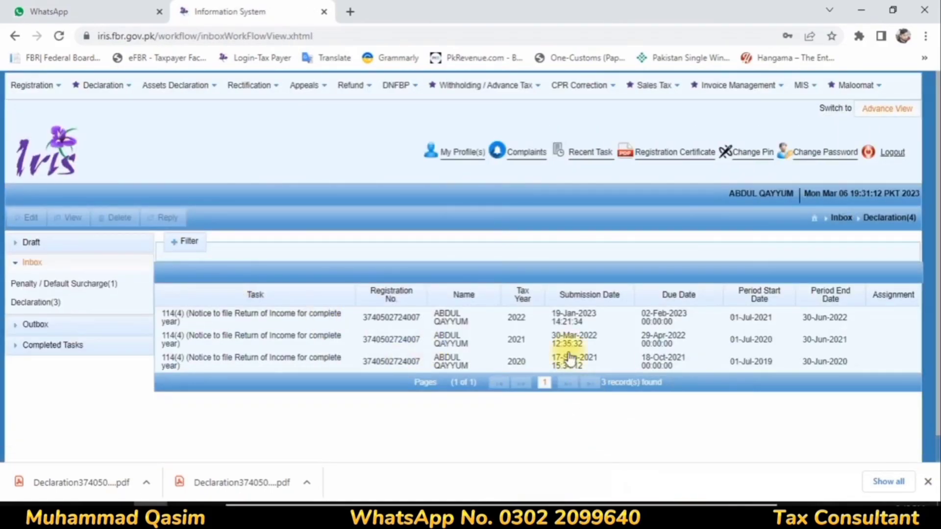
# View the submitted 2019 return under Completed Tasks > Declaration(14).
pyautogui.click(53, 345)
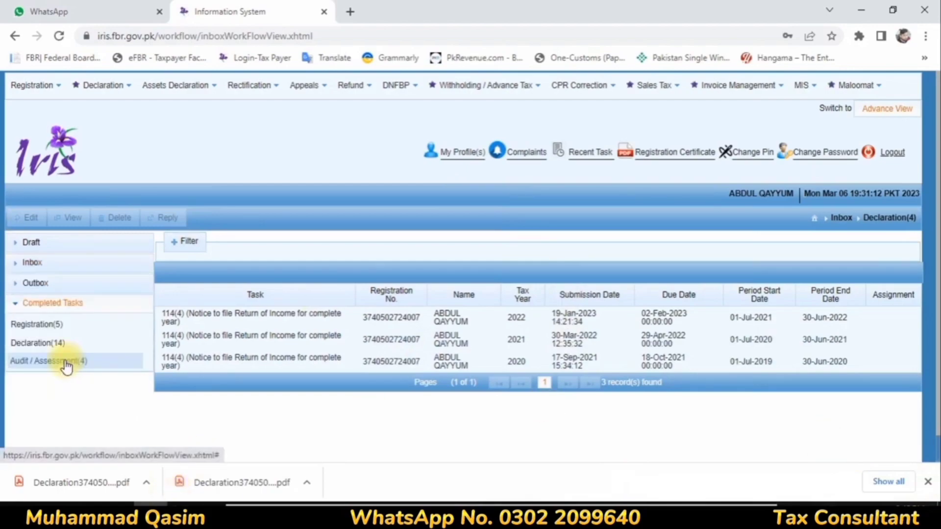
pyautogui.click(60, 345)
pyautogui.click(69, 218)
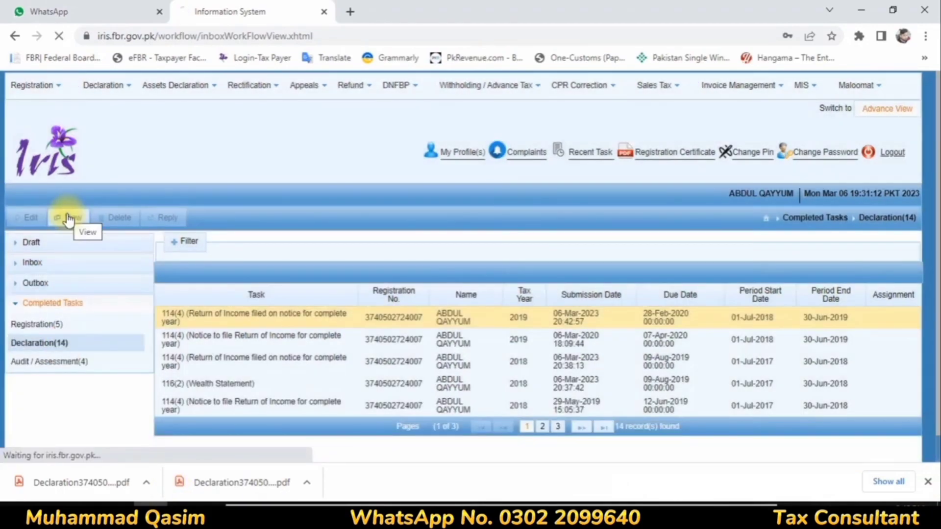